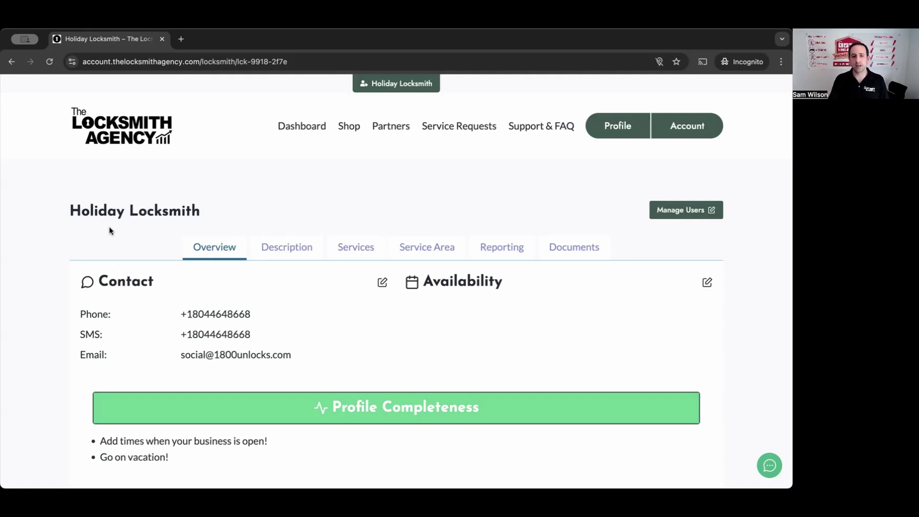
Step: Go from the Holiday Locksmith profile to the main Dashboard in the top navigation
left_click(291, 126)
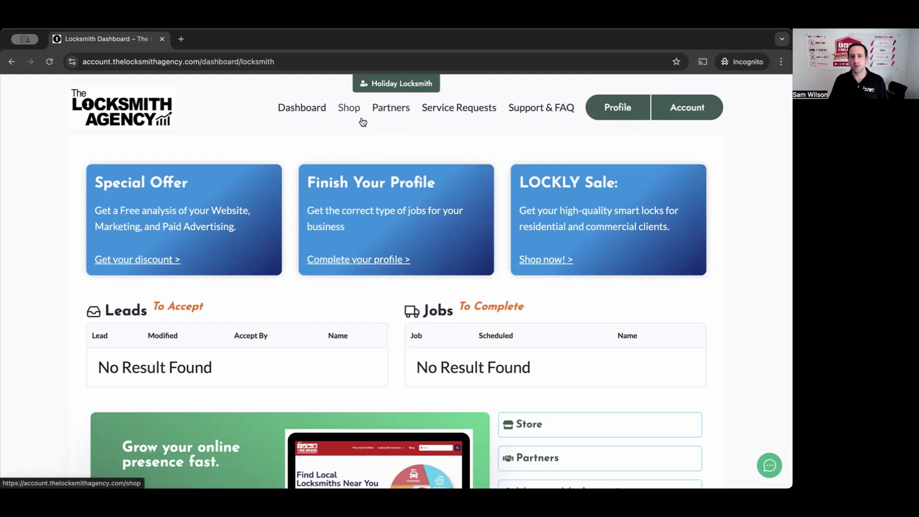
left_click(394, 89)
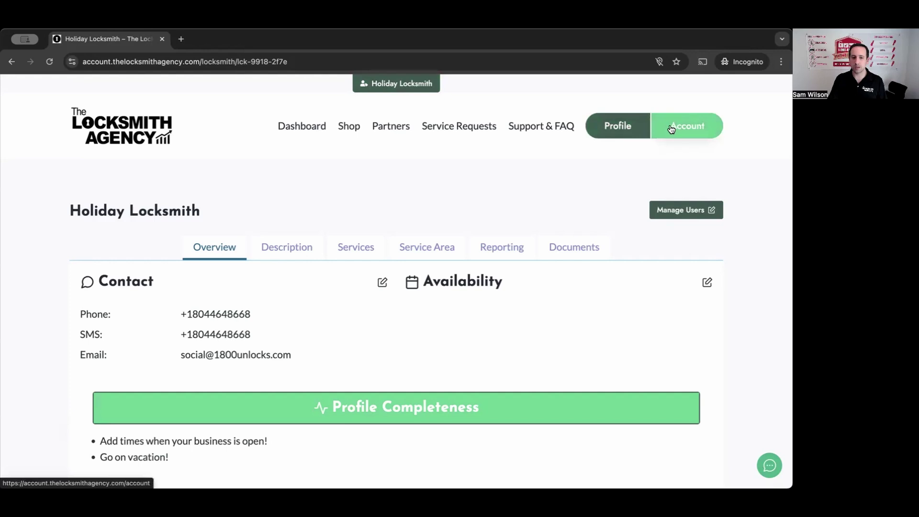
left_click(618, 127)
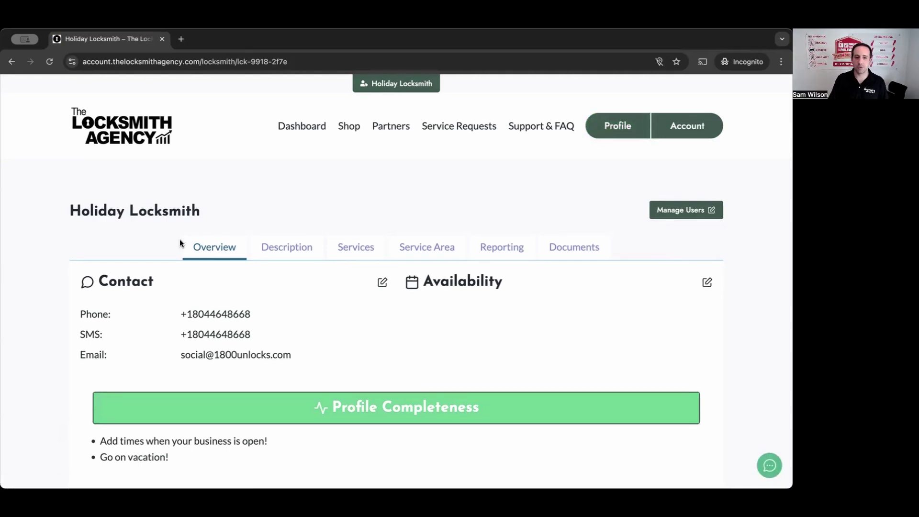
left_click_drag(154, 229, 404, 272)
left_click(169, 216)
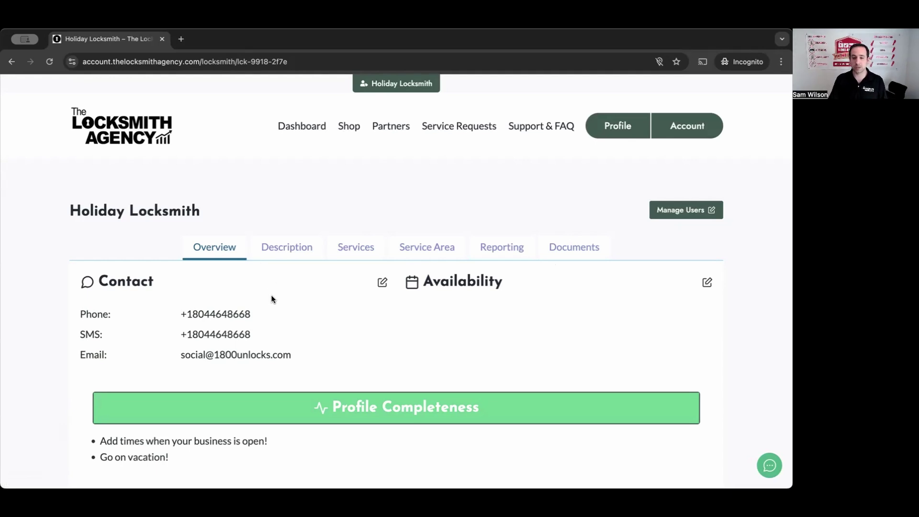
Step: Set Monday availability to open 7:00 am and close 11:00 pm, and submit
left_click(707, 283)
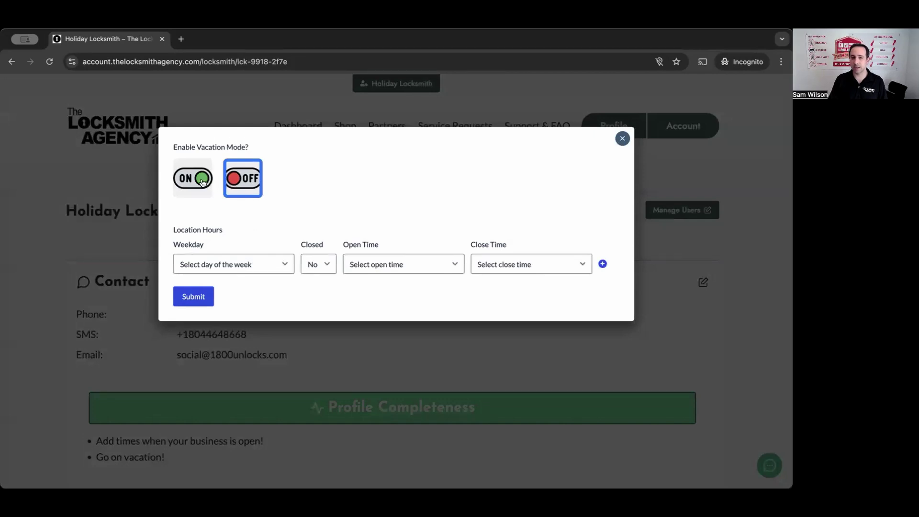
left_click(255, 269)
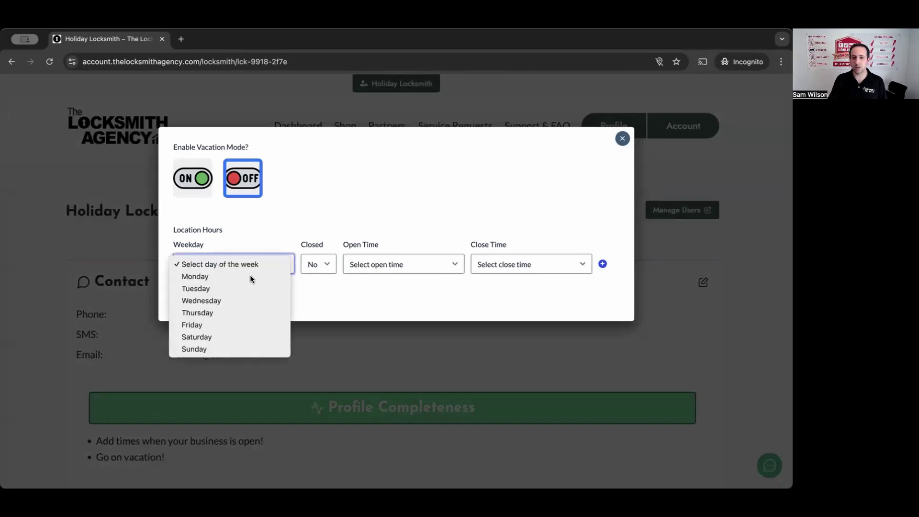
left_click(250, 275)
left_click(375, 265)
scroll(401, 369, "down", 5)
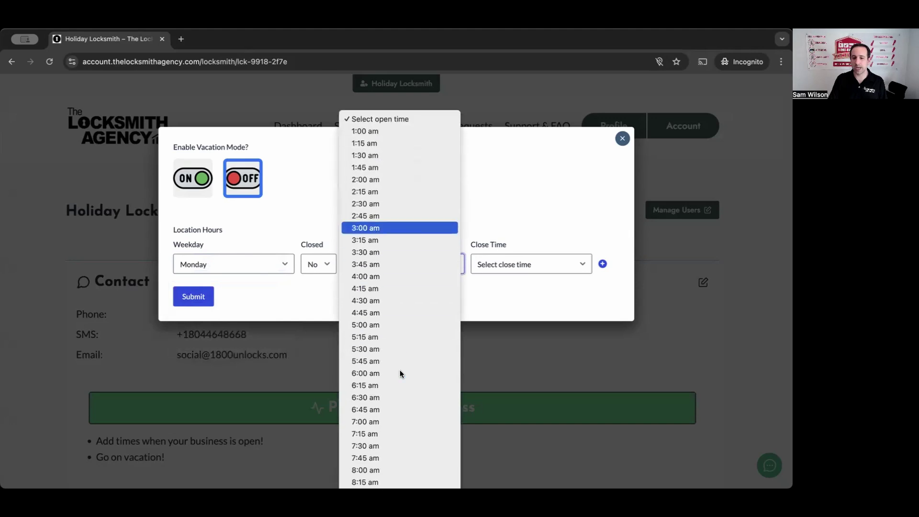
left_click(385, 373)
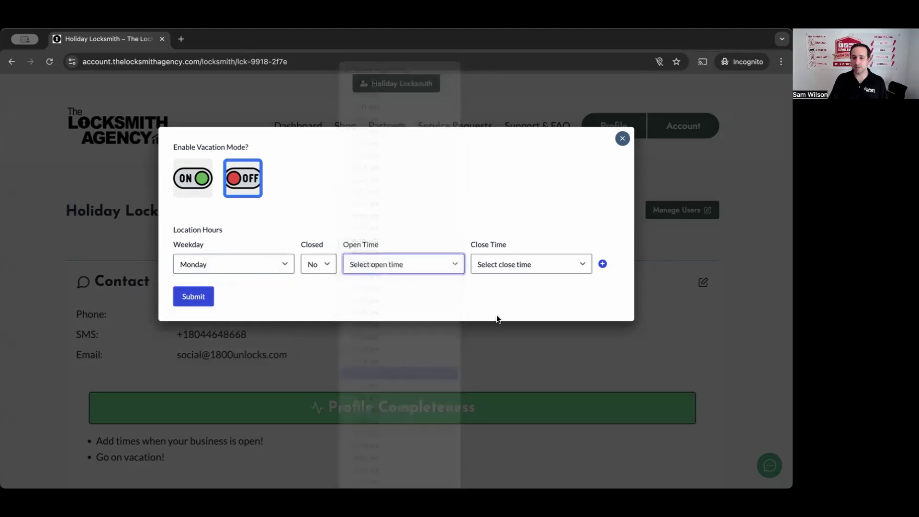
left_click(523, 264)
scroll(528, 410, "down", 4)
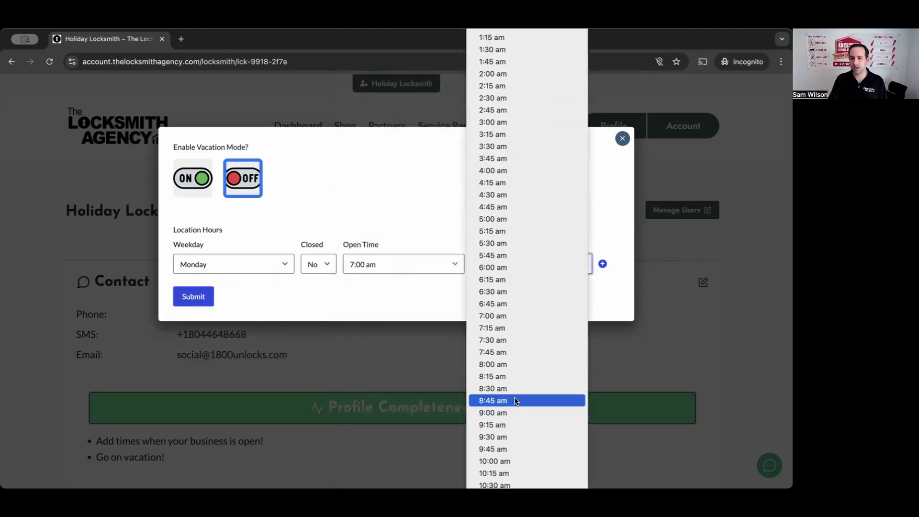
scroll(512, 411, "down", 10)
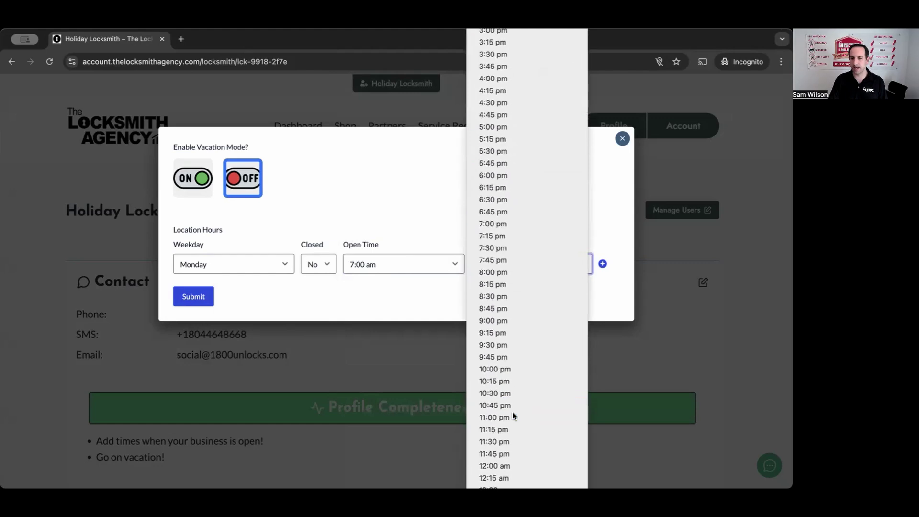
left_click(510, 417)
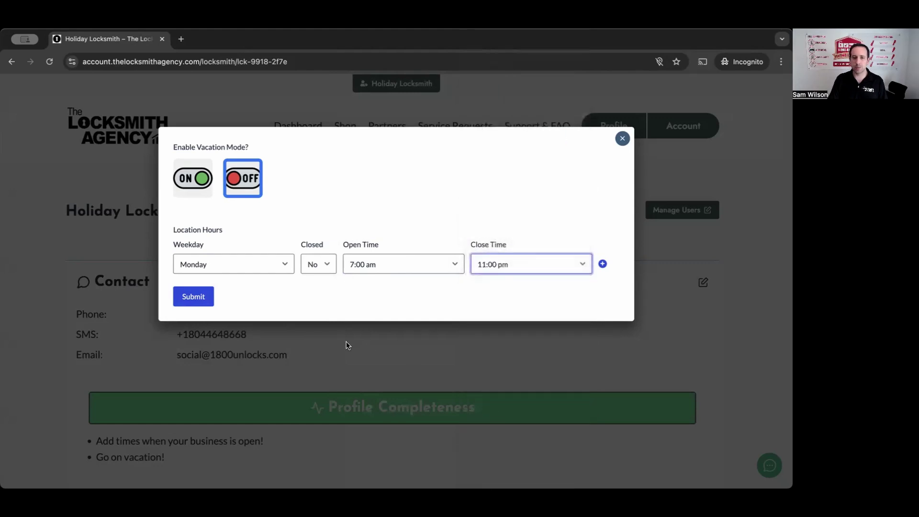
left_click(191, 297)
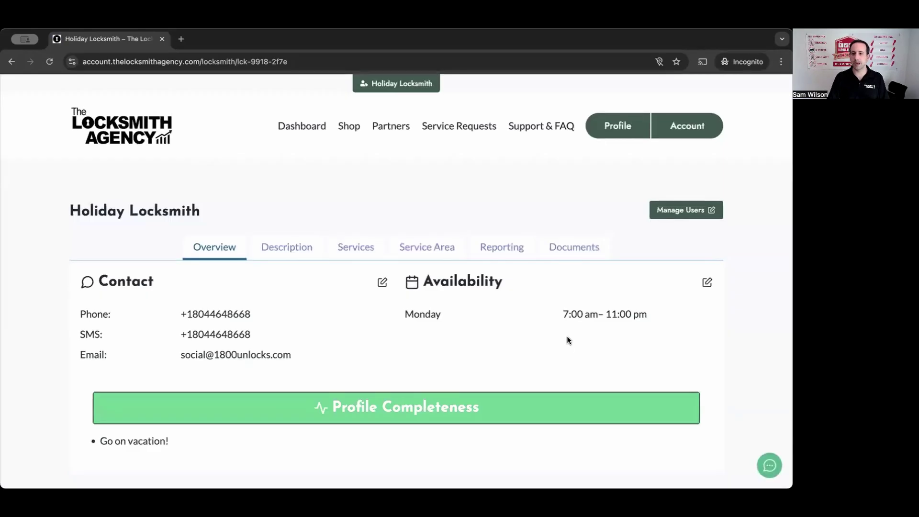
left_click_drag(657, 318, 424, 323)
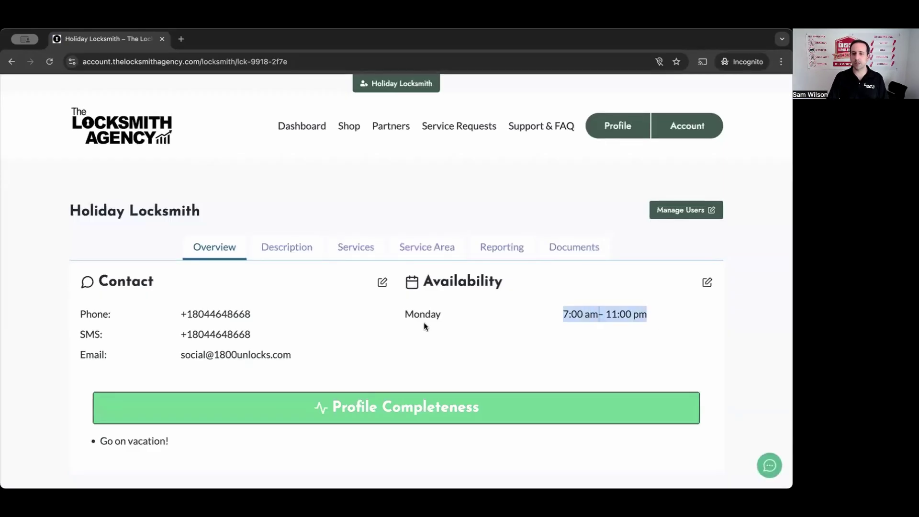
left_click(398, 320)
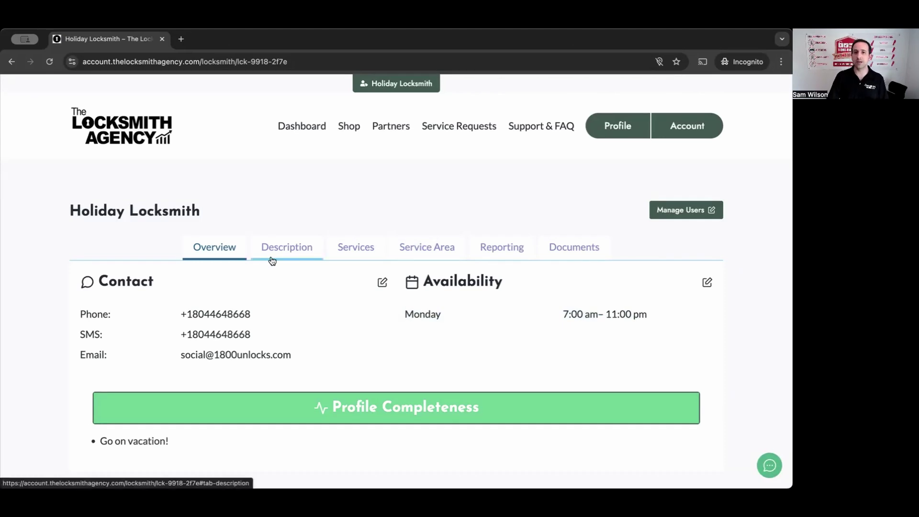
Step: Replace the placeholder description with 'We're the best locksmith, I promise!' and submit it
left_click(305, 253)
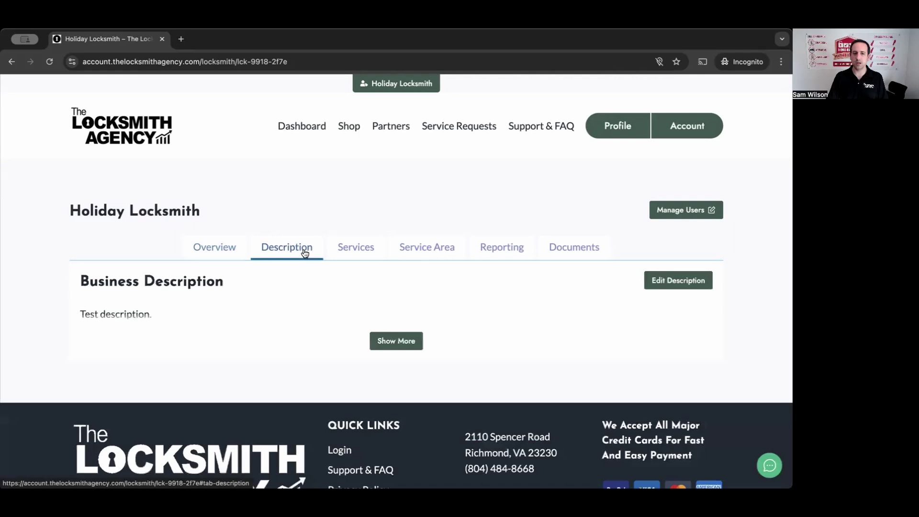
double_click(98, 315)
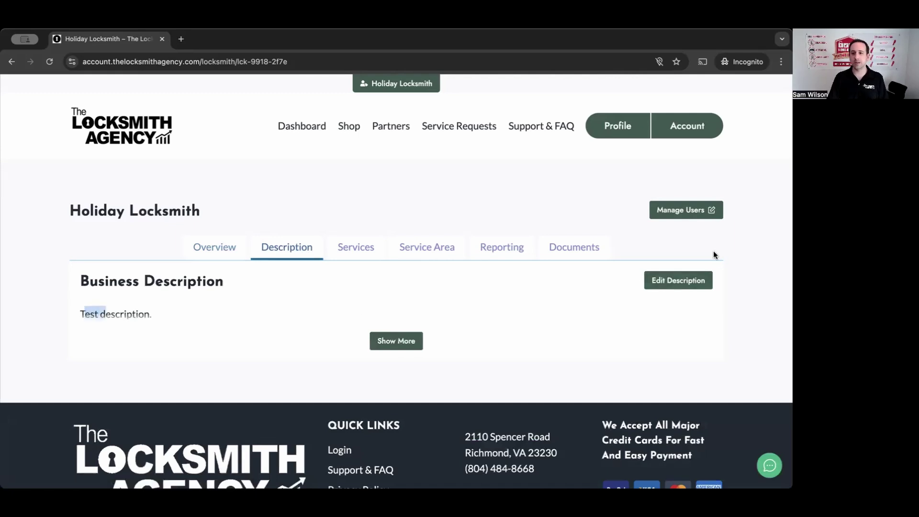
left_click(694, 278)
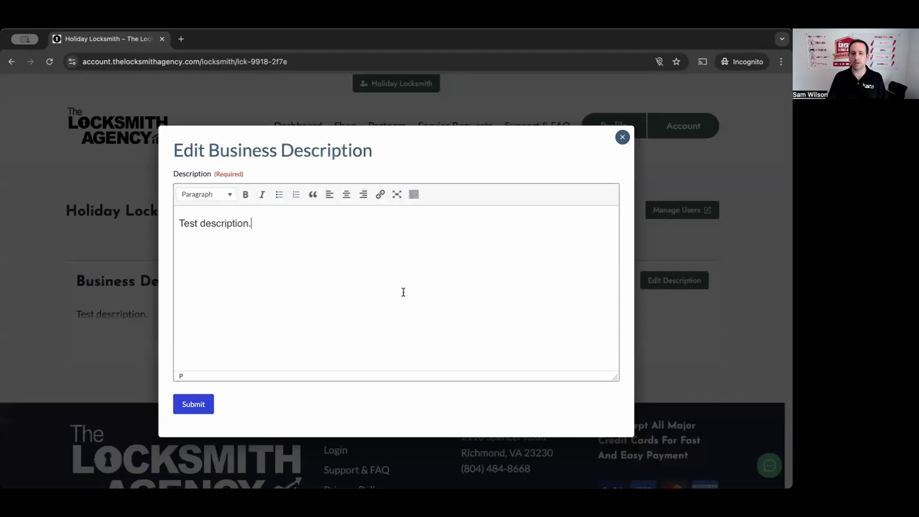
key("ctrl+a")
type("We're the best l")
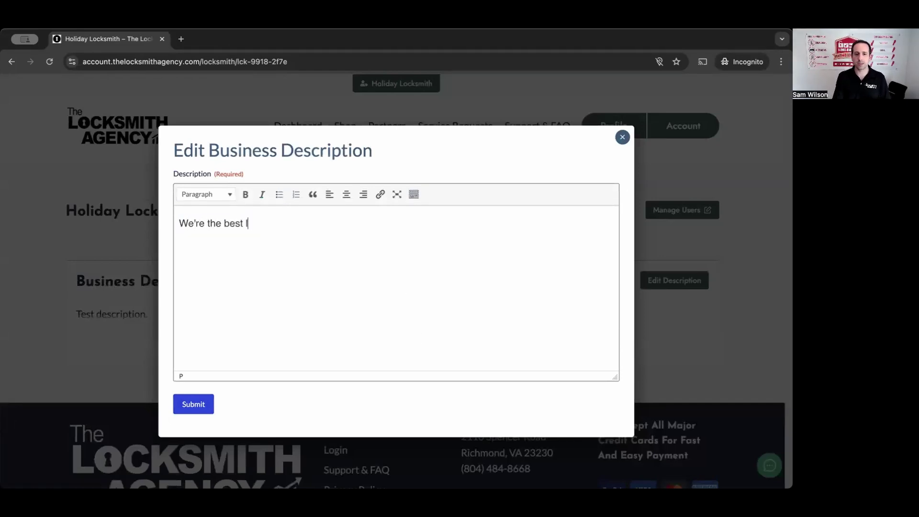
type("ocksmith, ")
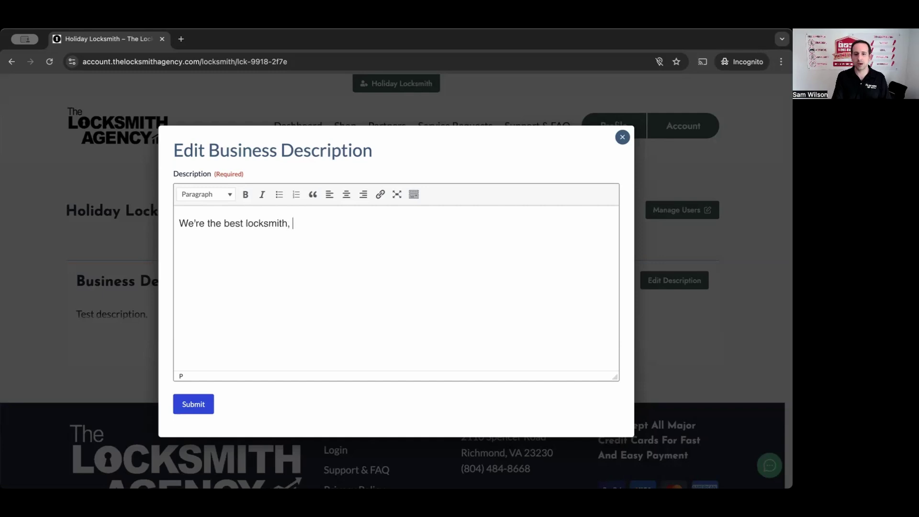
type("I promise!")
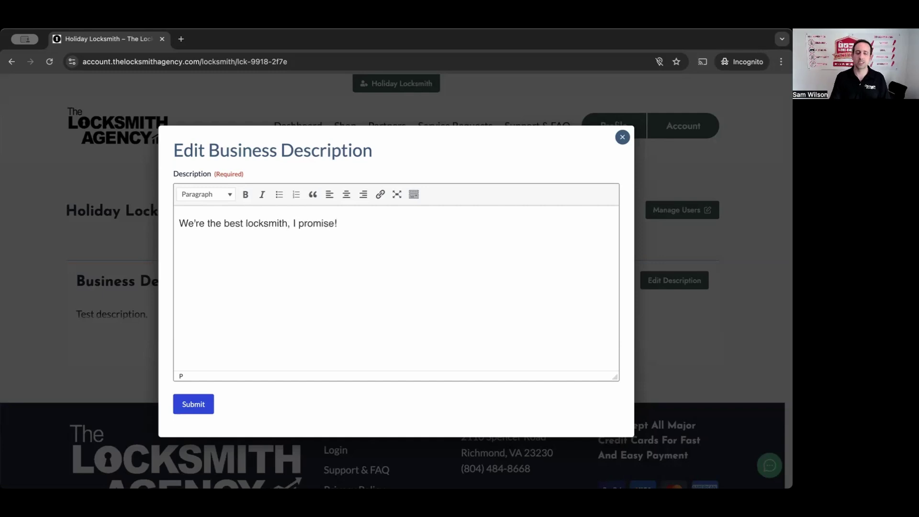
left_click(207, 404)
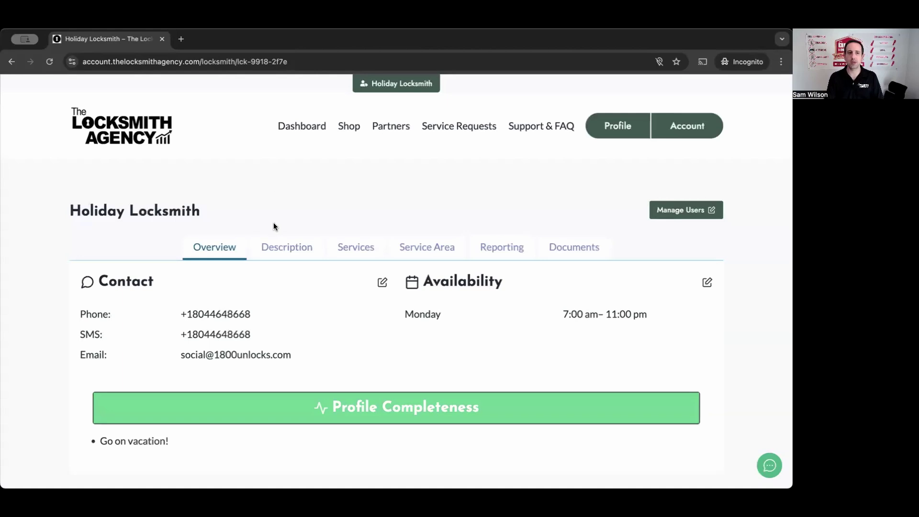
Step: Append 'We're fully mobile. Call us today.' to the description, save, and check it
left_click(284, 245)
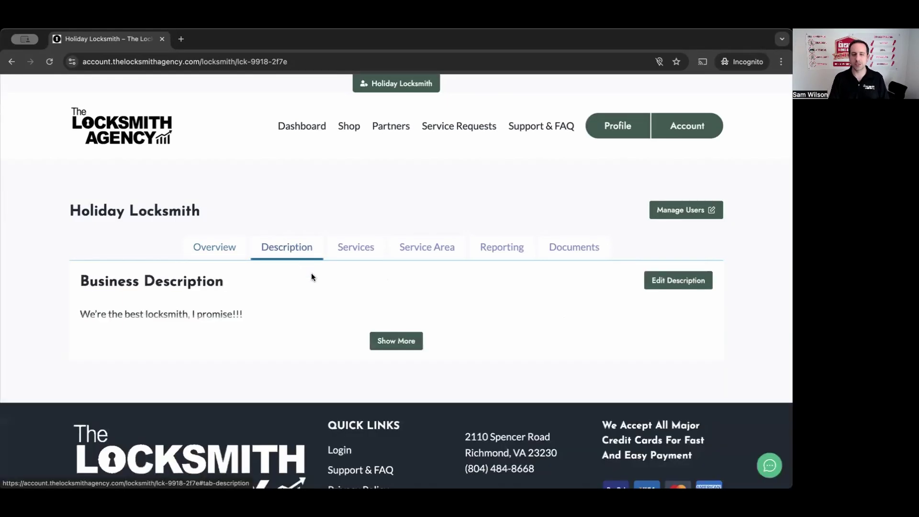
left_click(697, 282)
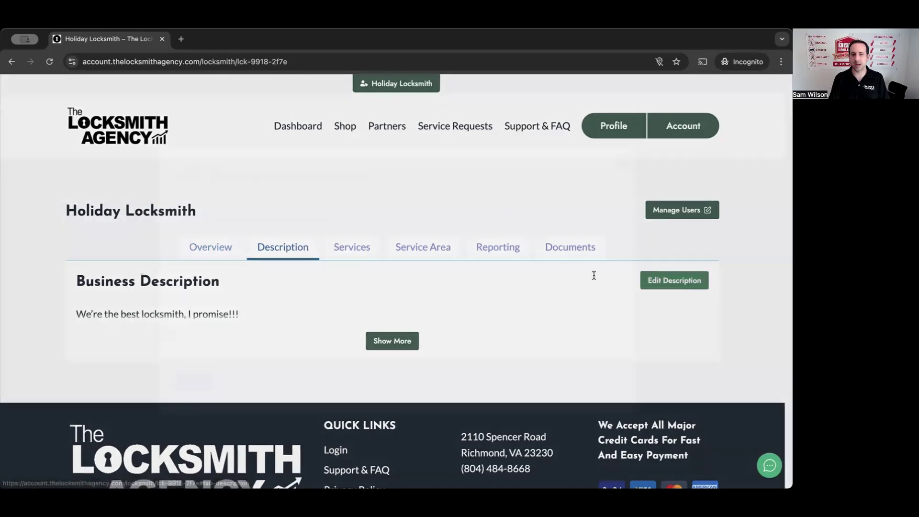
left_click(421, 272)
type("W")
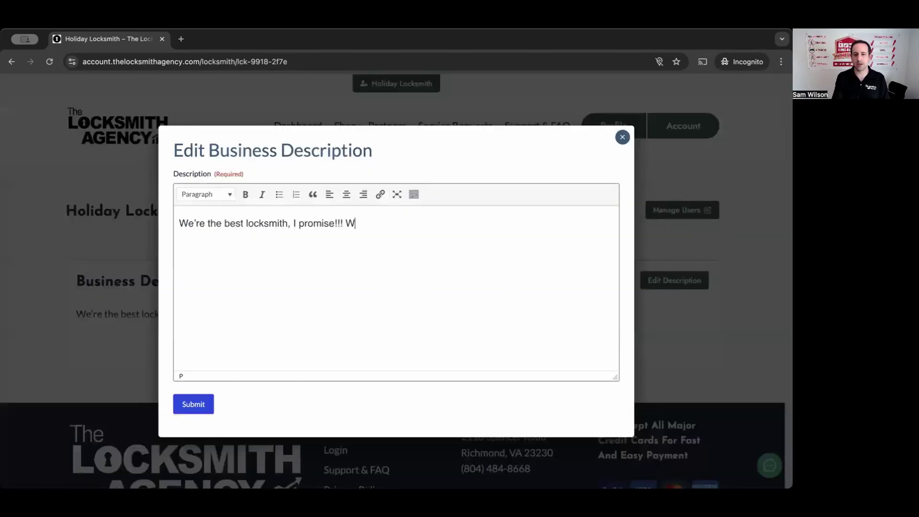
type("e're fully mobi")
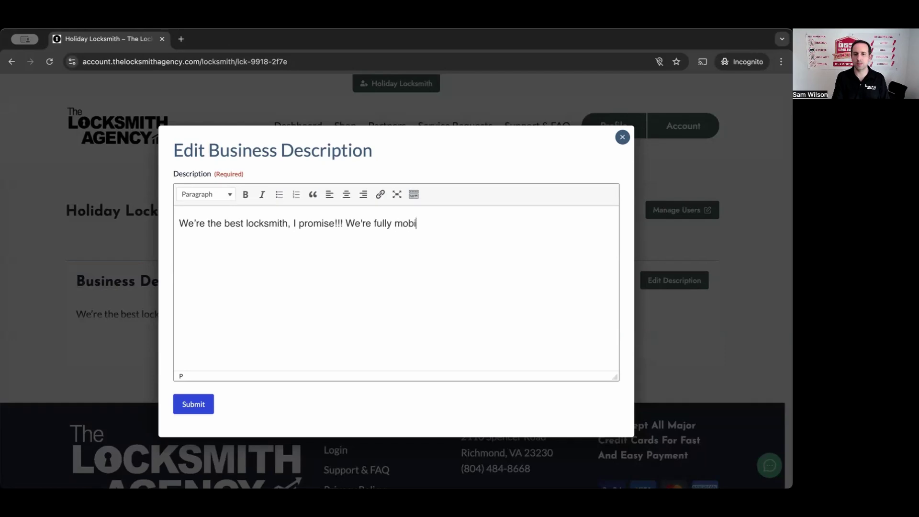
type("le. Call us today")
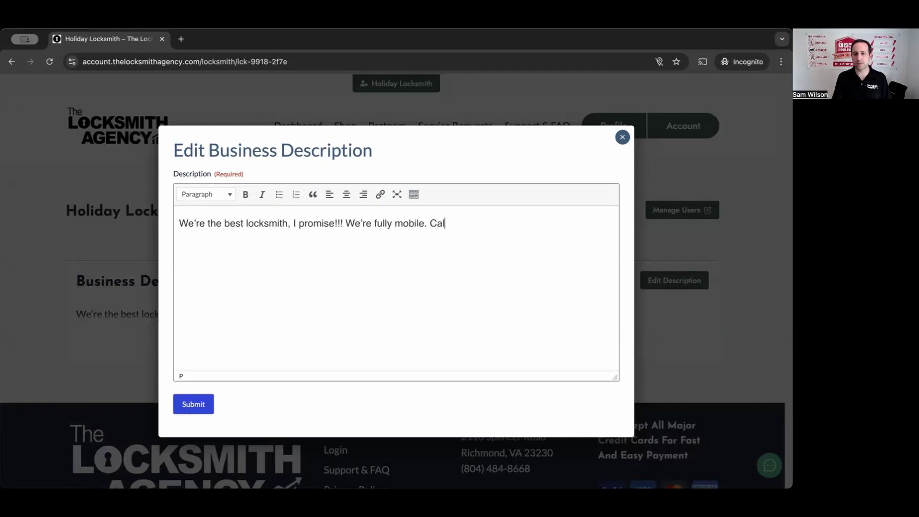
type(".")
left_click(187, 407)
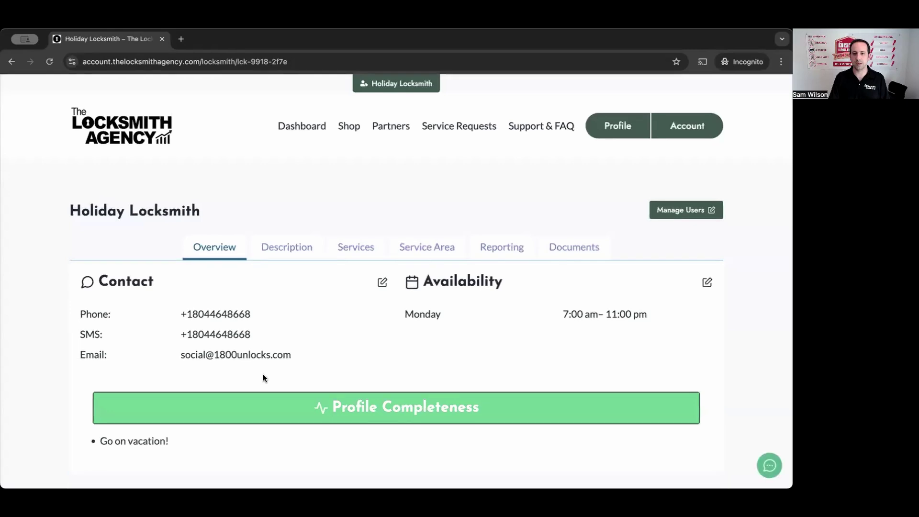
left_click(283, 249)
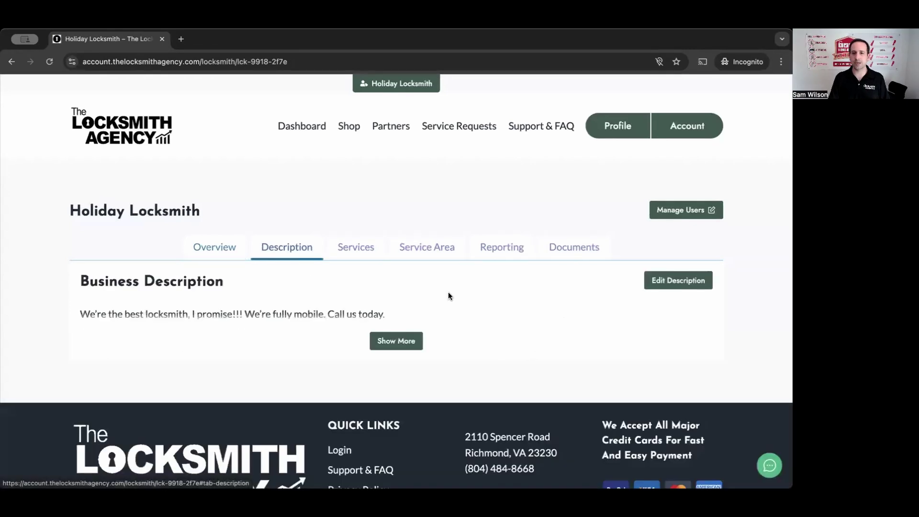
Step: Tick Commercial Locksmith Services and Access Control Systems under Edit Services and submit
left_click(364, 259)
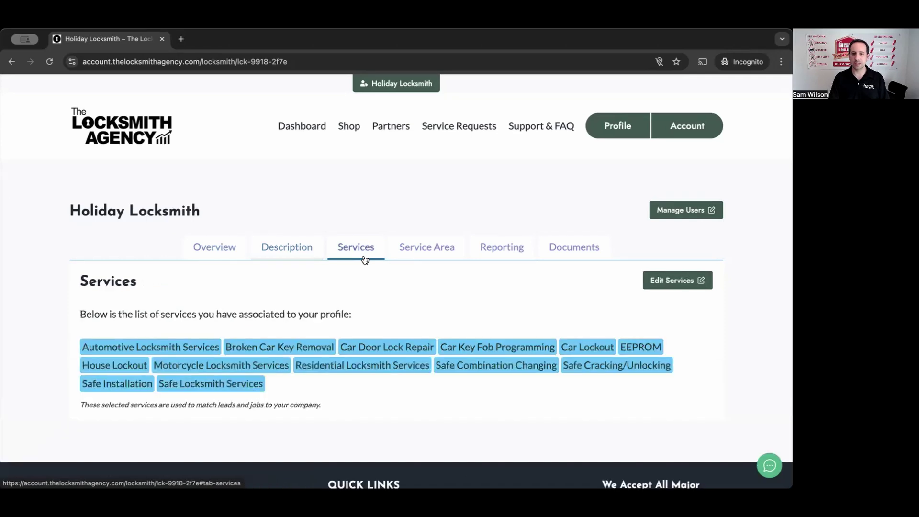
scroll(362, 259, "down", 1)
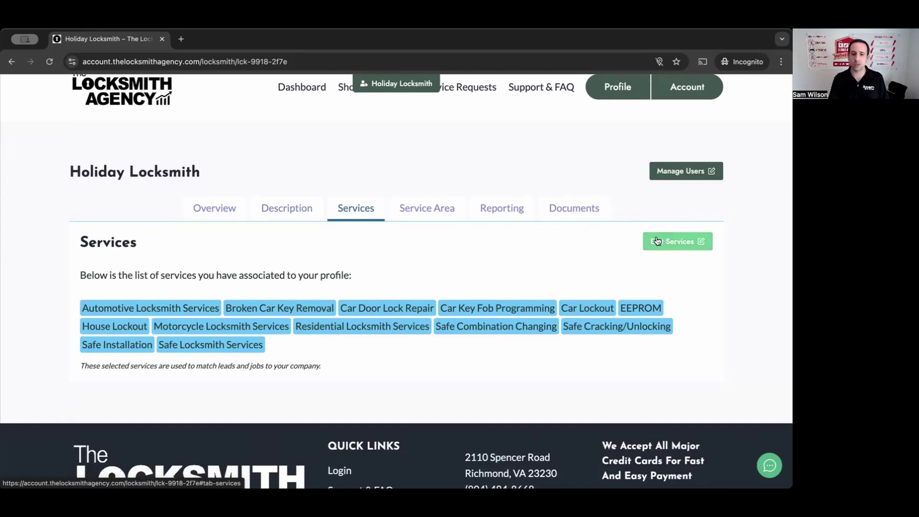
left_click(658, 241)
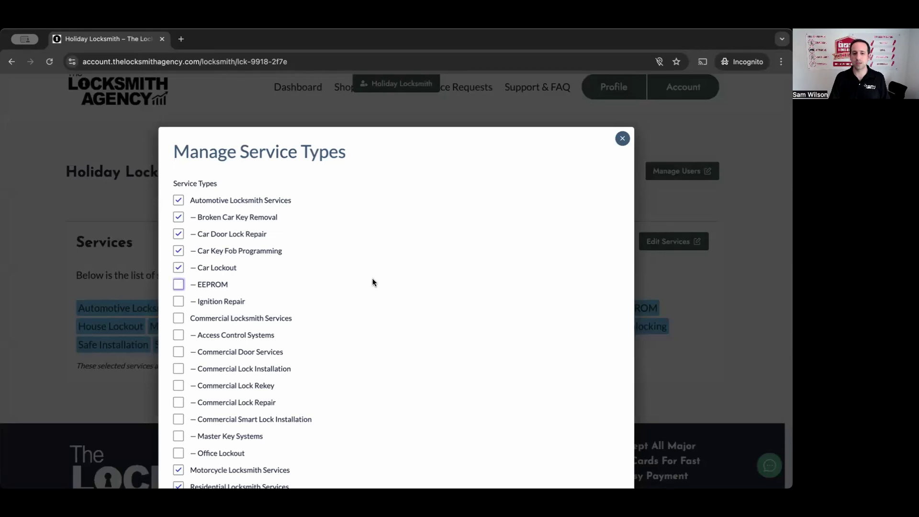
scroll(373, 280, "down", 5)
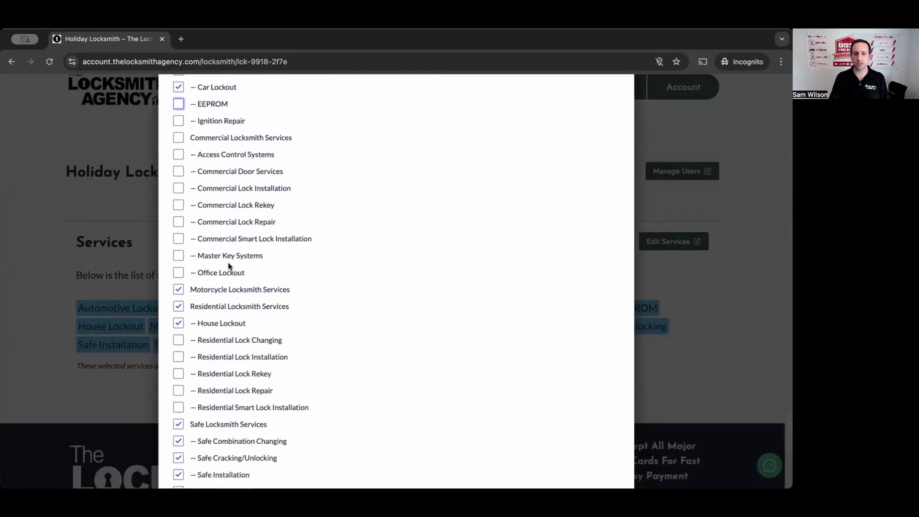
left_click(179, 138)
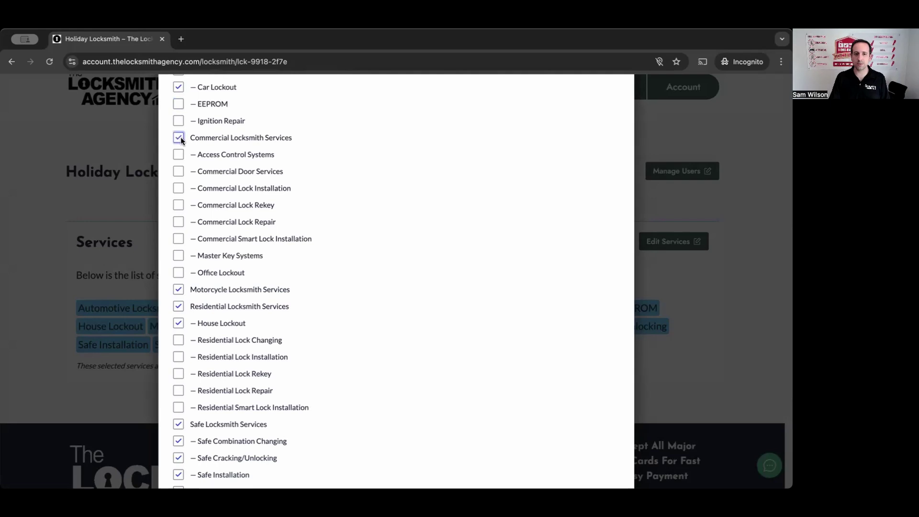
left_click(180, 154)
scroll(417, 243, "down", 3)
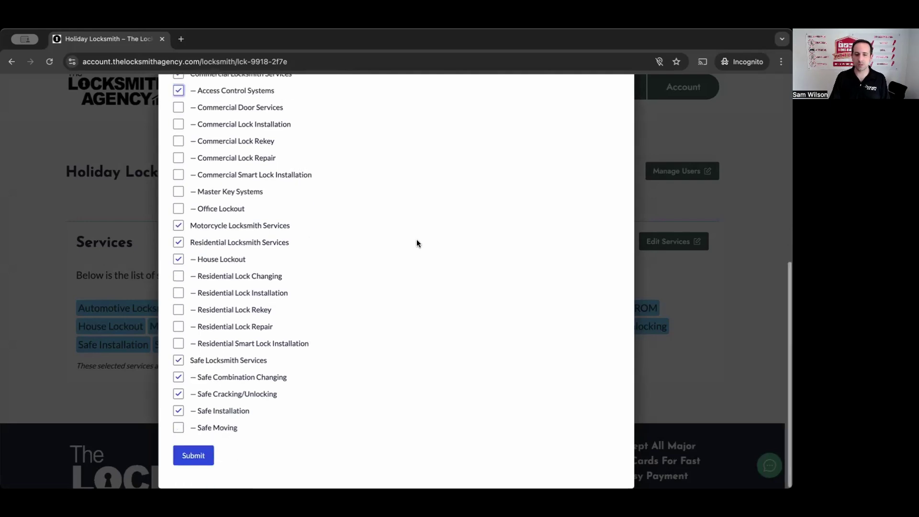
left_click(201, 457)
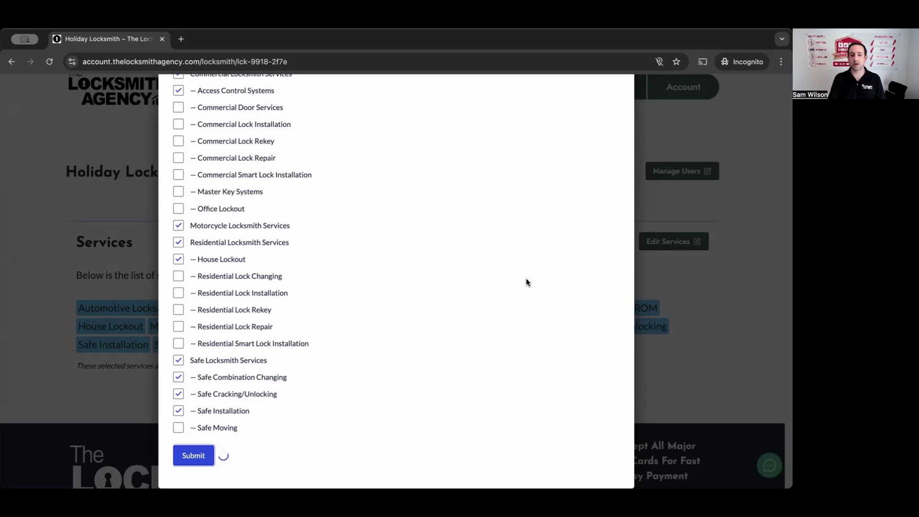
Step: Review the saved service list and close the service types window
scroll(471, 258, "up", 3)
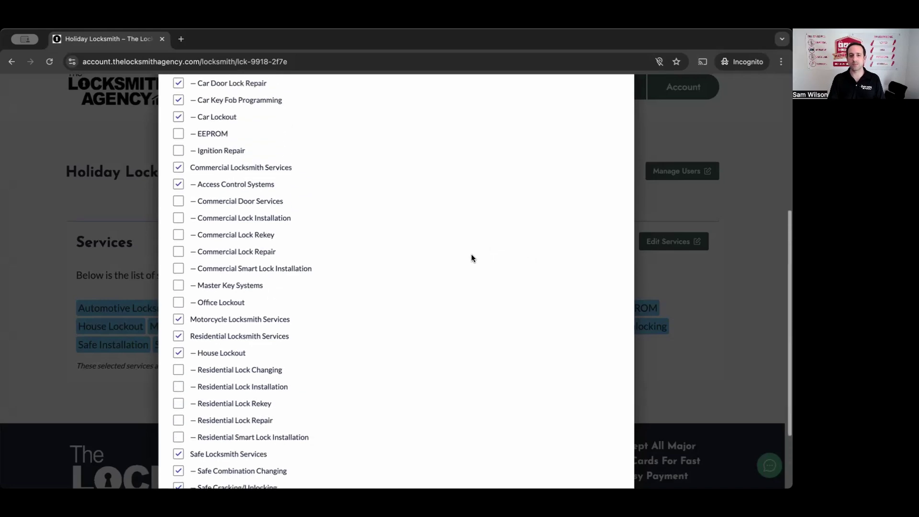
scroll(471, 258, "down", 3)
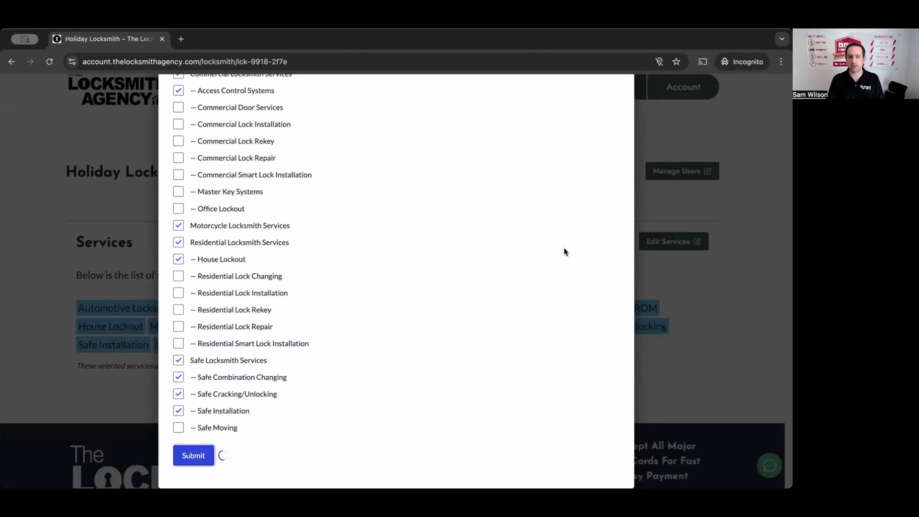
scroll(564, 248, "up", 1)
scroll(564, 248, "up", 5)
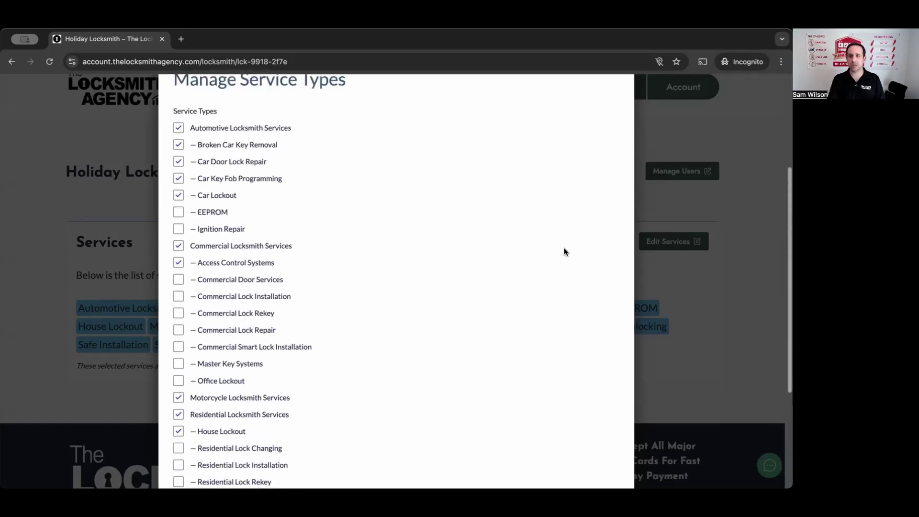
scroll(564, 248, "up", 3)
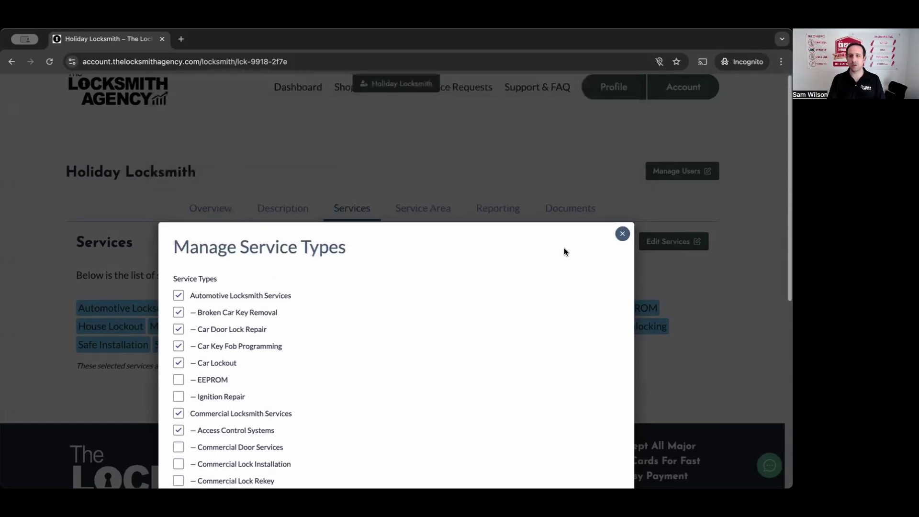
left_click(623, 235)
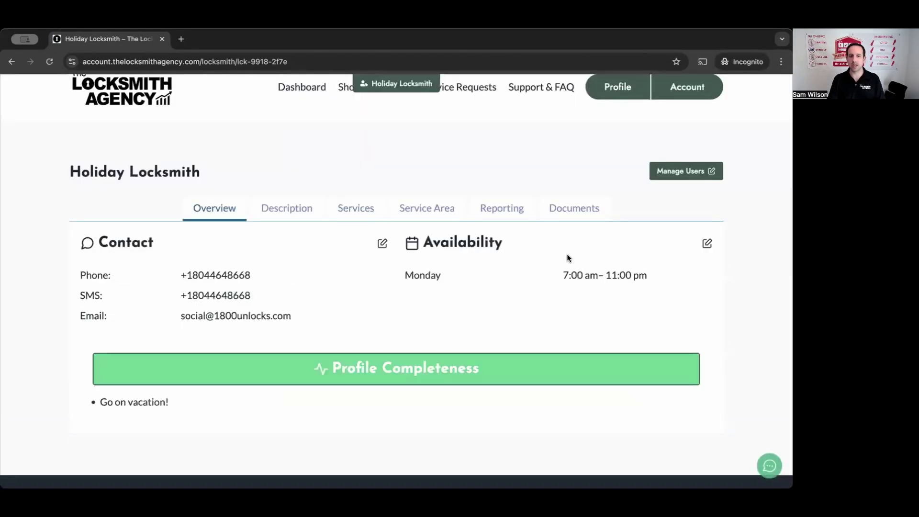
Step: Recheck the saved service ticks, then view the Service Area listing zip codes 23230 and 23238
left_click(354, 215)
left_click(668, 241)
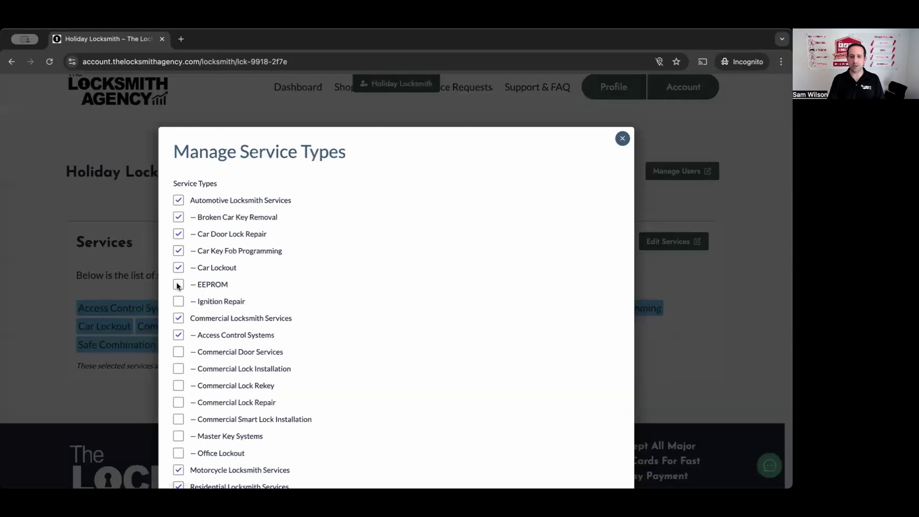
scroll(176, 282, "down", 1)
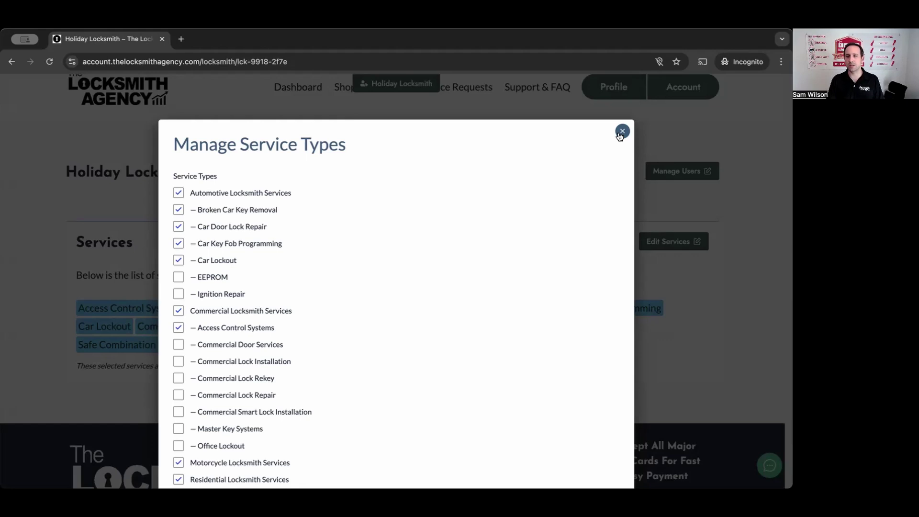
left_click(621, 133)
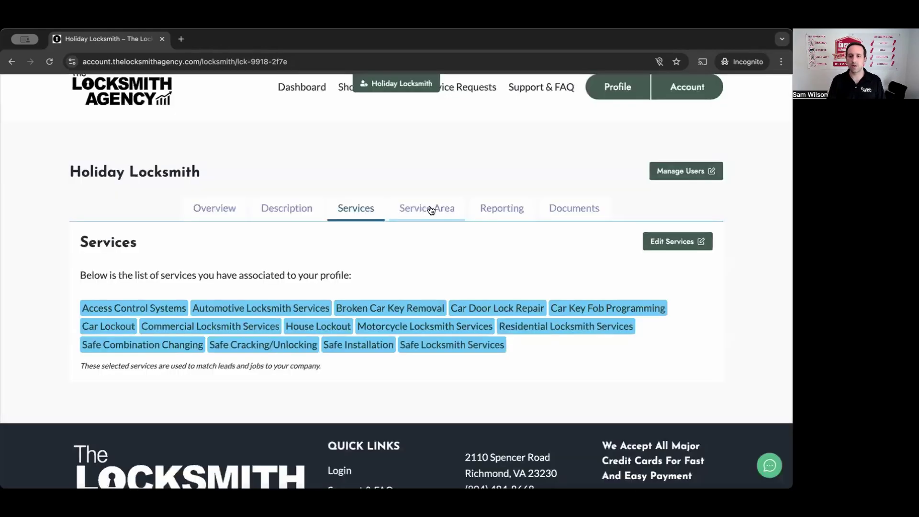
left_click(430, 208)
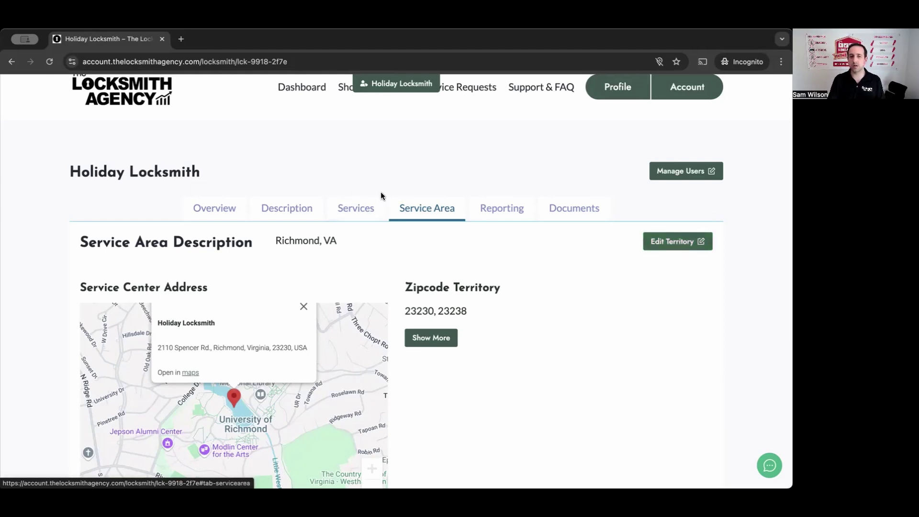
Step: Edit the territory with ZIP / Postal Code 23230 and continue to the zip code list
left_click(670, 241)
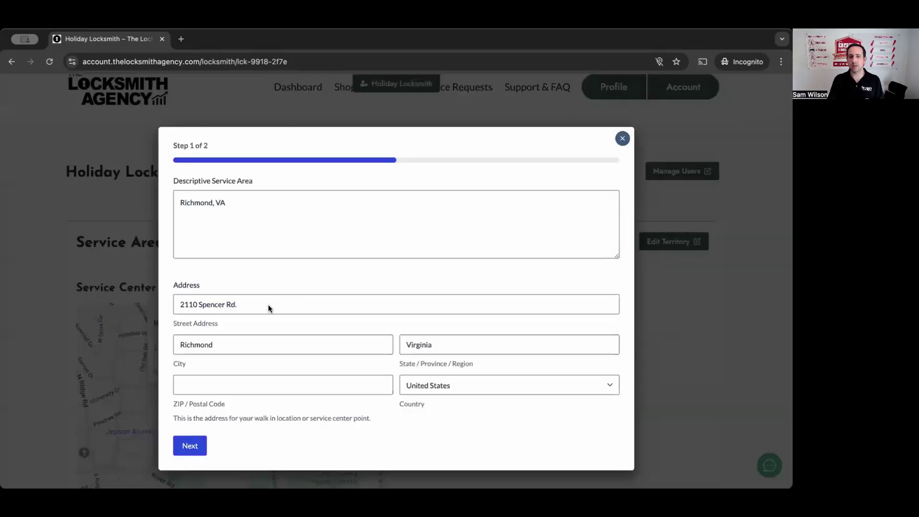
left_click(193, 384)
type("23230")
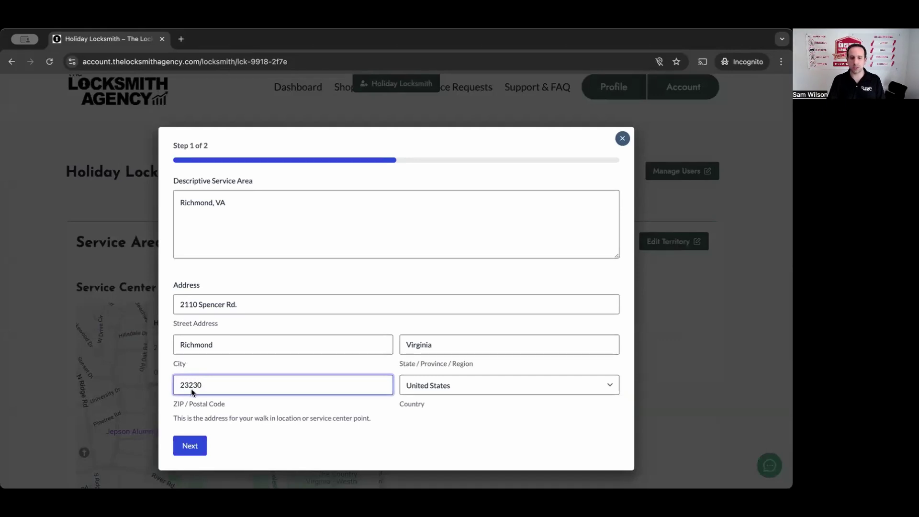
left_click(190, 445)
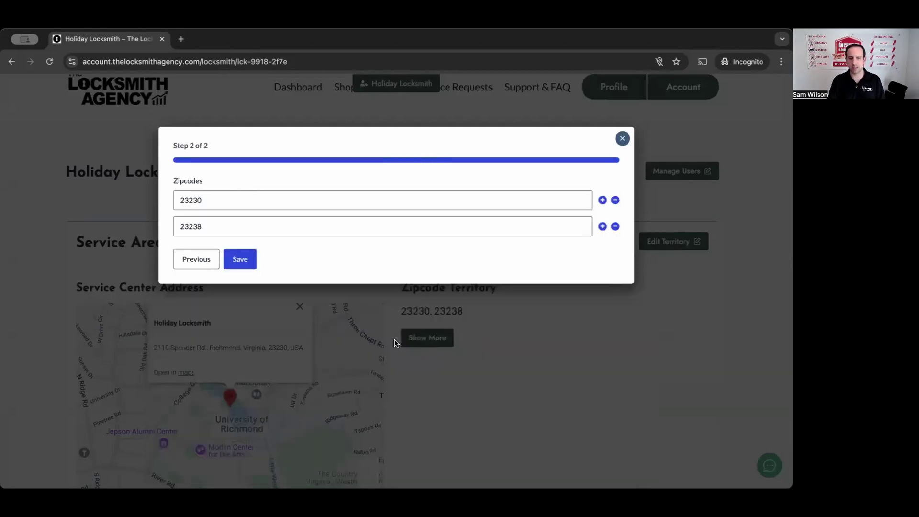
Step: Add zip code 23226 as a new territory row and save
left_click(602, 226)
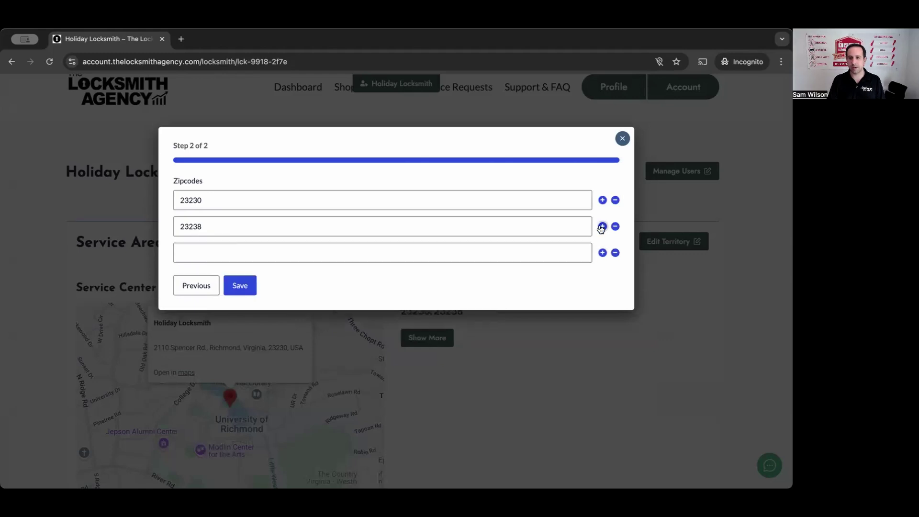
left_click(530, 253)
type("232")
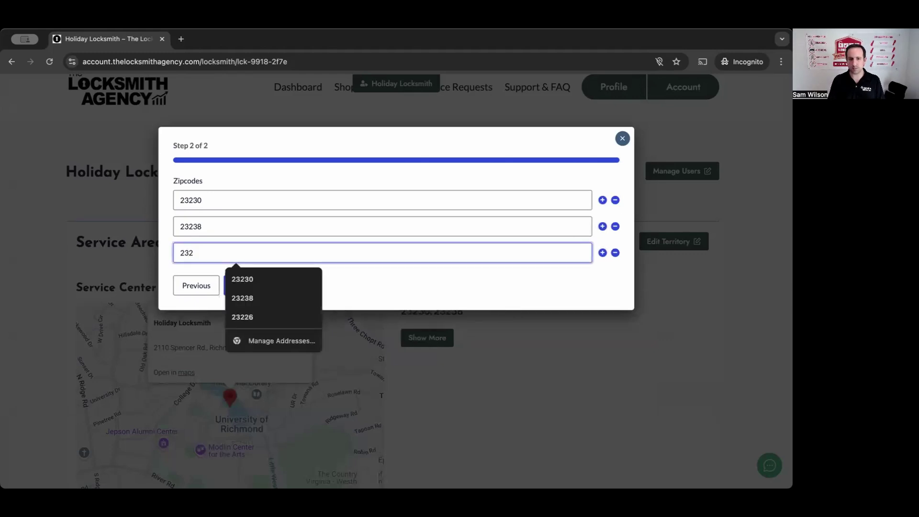
type("26")
left_click(431, 275)
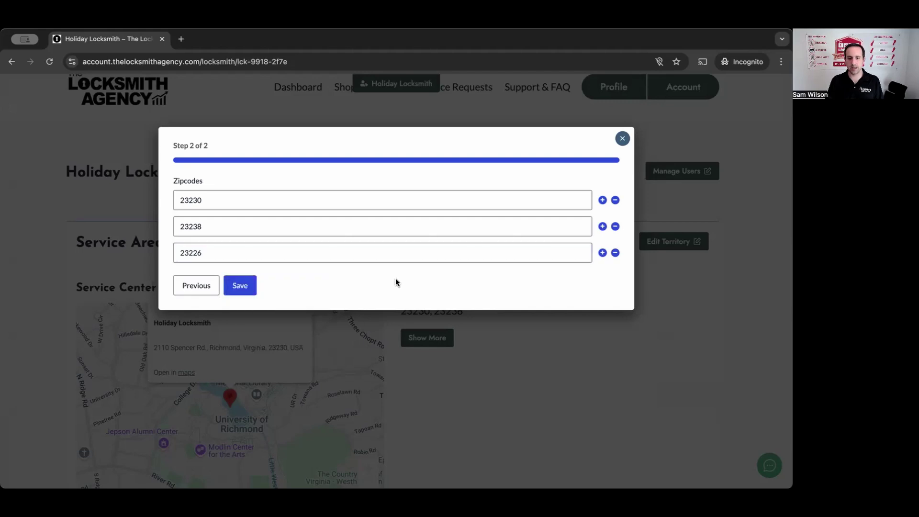
left_click(215, 286)
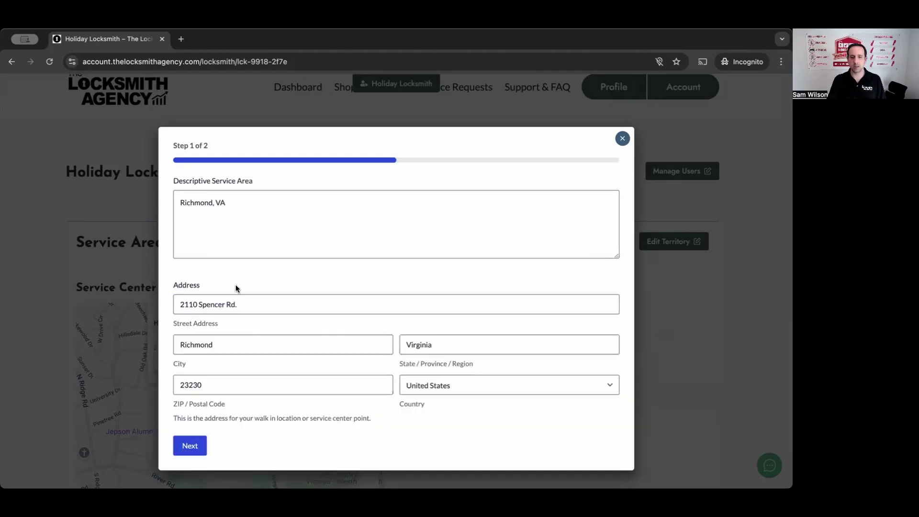
left_click(188, 438)
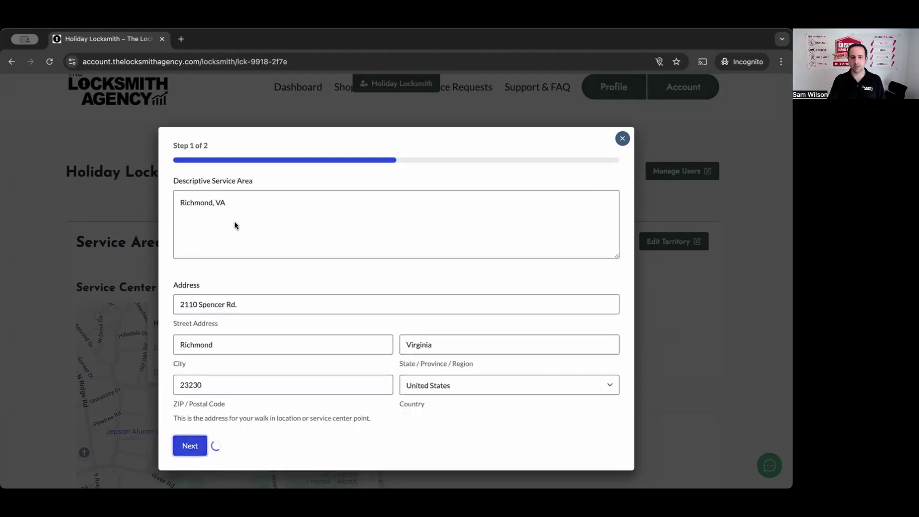
left_click(240, 287)
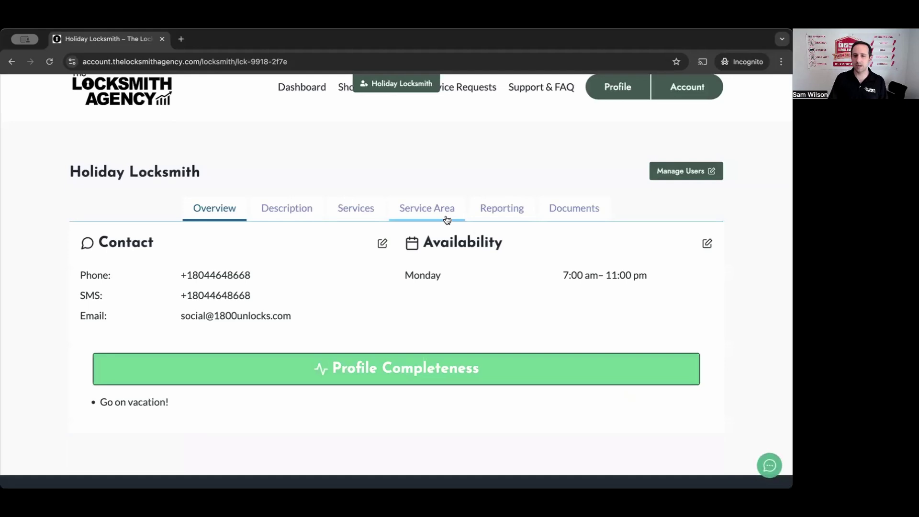
Step: Verify the territory lists 23226, 23230 and 23238, then view the Reporting call log
left_click(446, 218)
left_click_drag(498, 311, 404, 311)
left_click(429, 274)
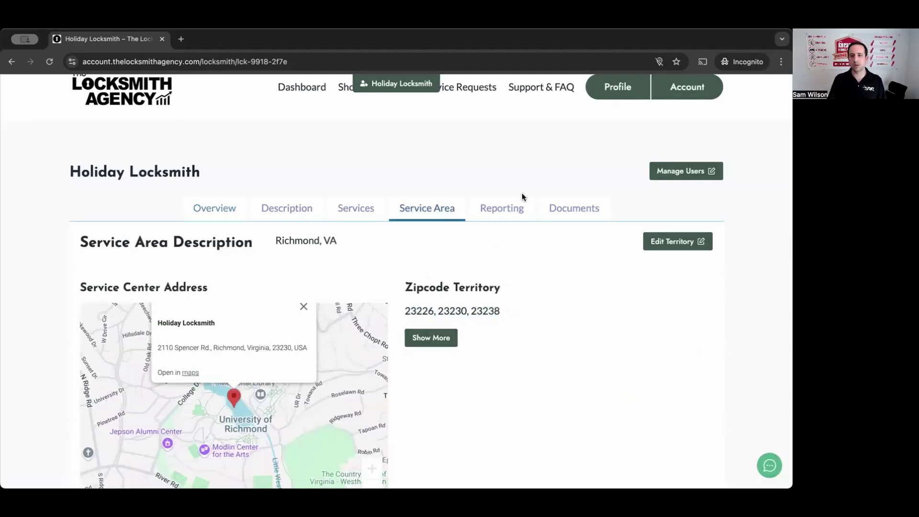
left_click(501, 209)
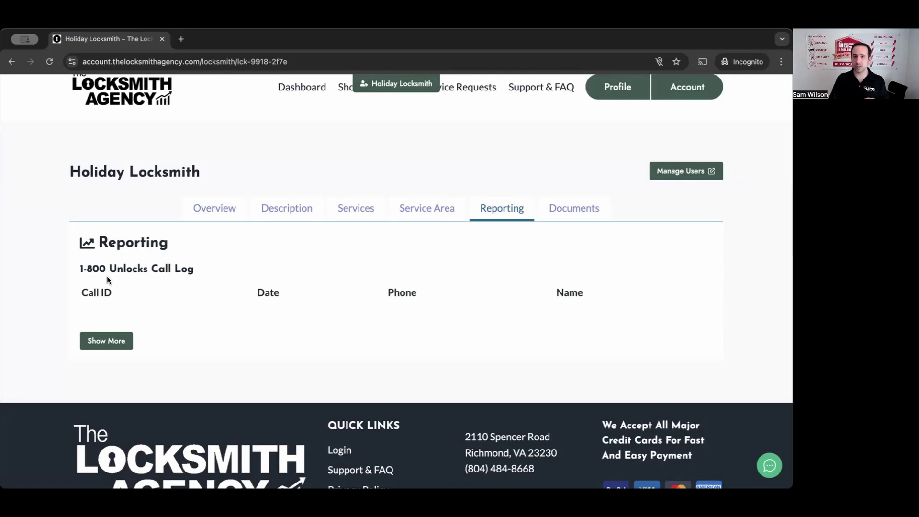
scroll(108, 276, "up", 2)
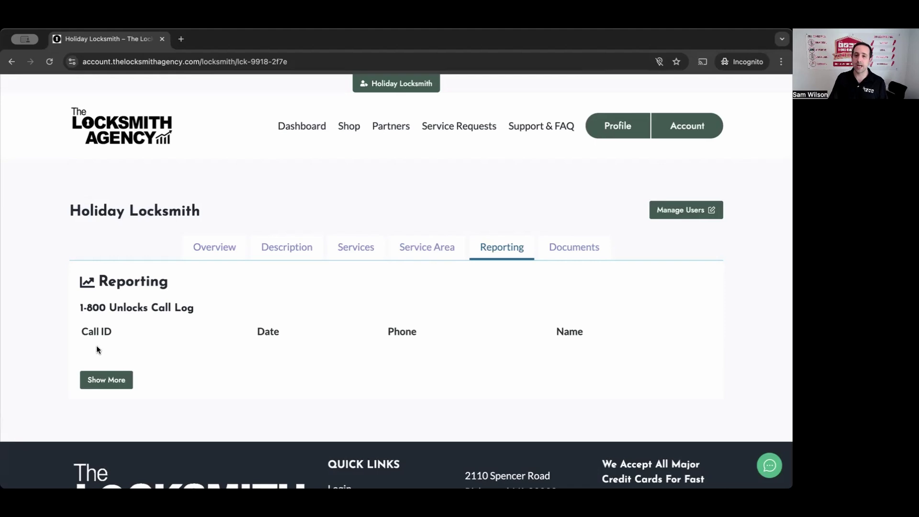
Step: Open the business details form and enter the business name HolyDay Locksmith LLC
left_click(587, 256)
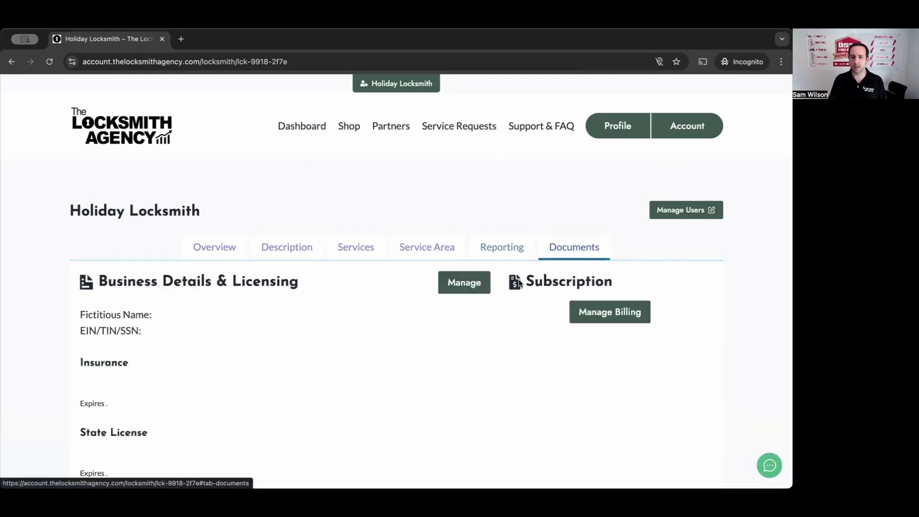
scroll(227, 338, "down", 2)
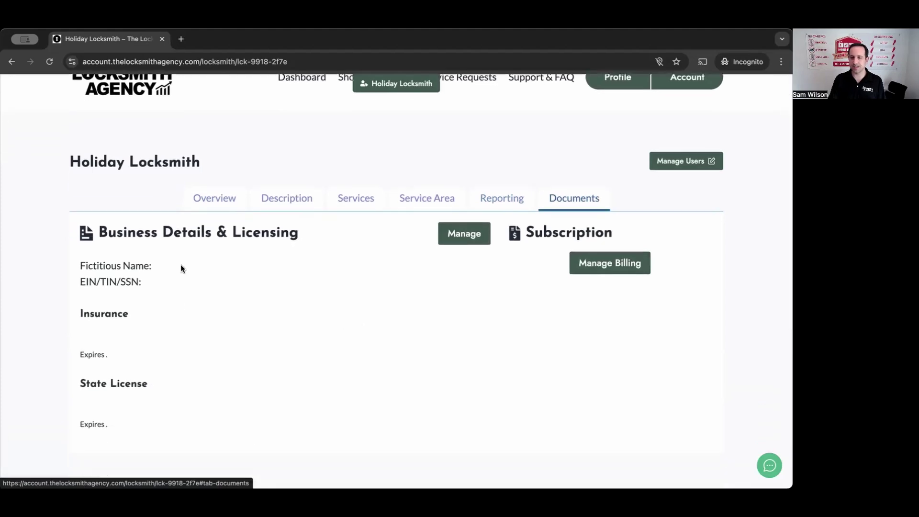
left_click(454, 239)
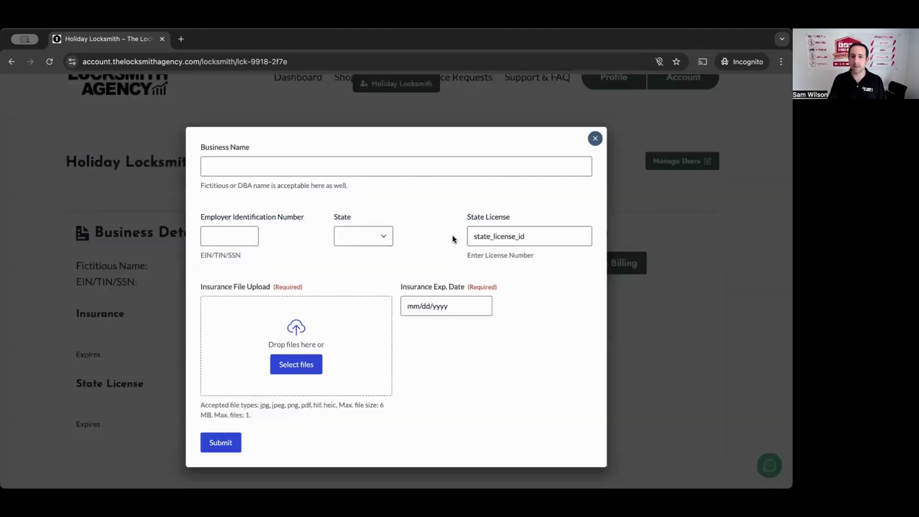
left_click(318, 166)
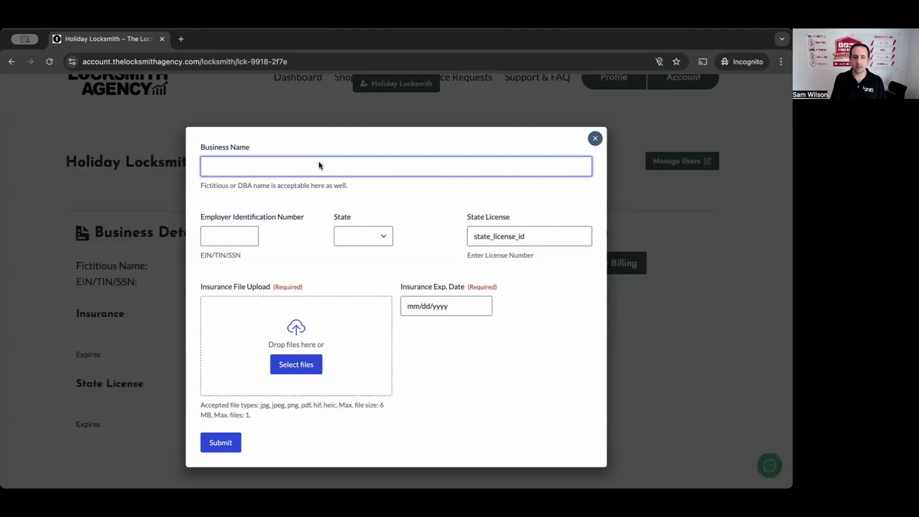
type("HolyDay L")
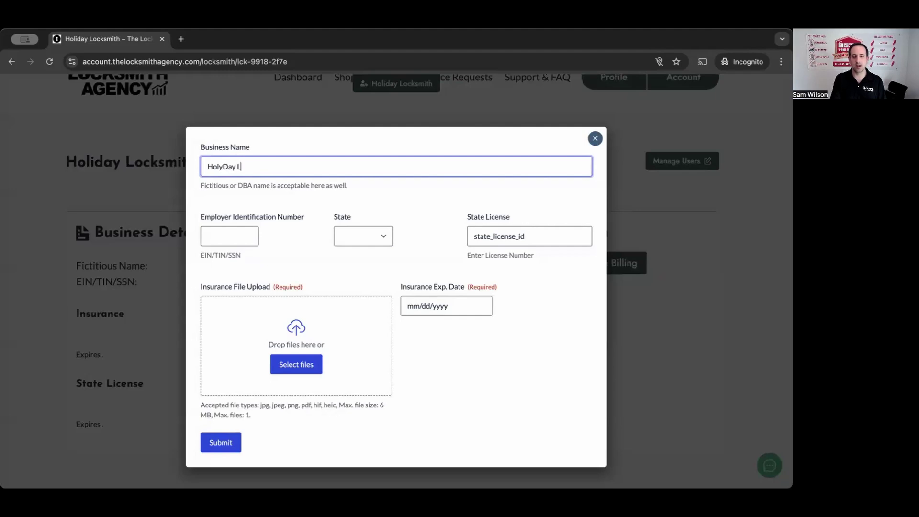
type("ocksmith LLC")
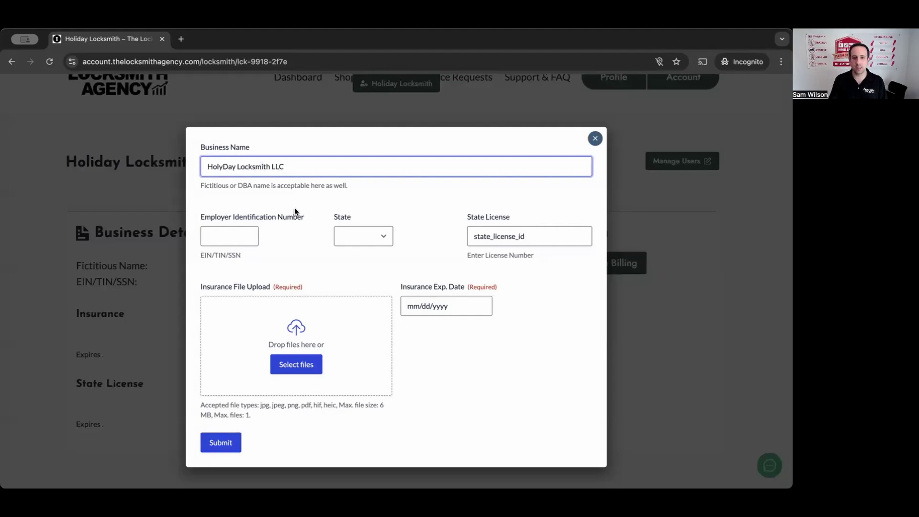
Step: Enter the employer identification number and choose Virginia as the business state
left_click(222, 243)
type("12-88-888")
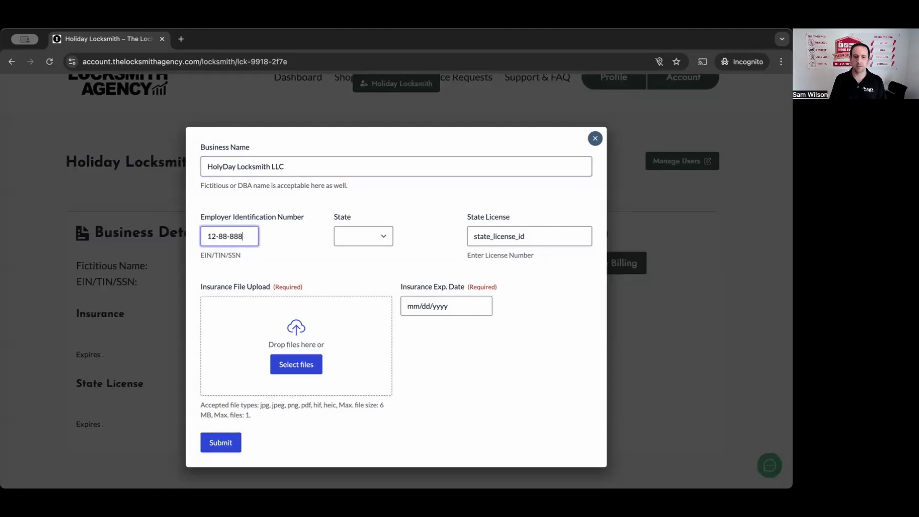
left_click(382, 232)
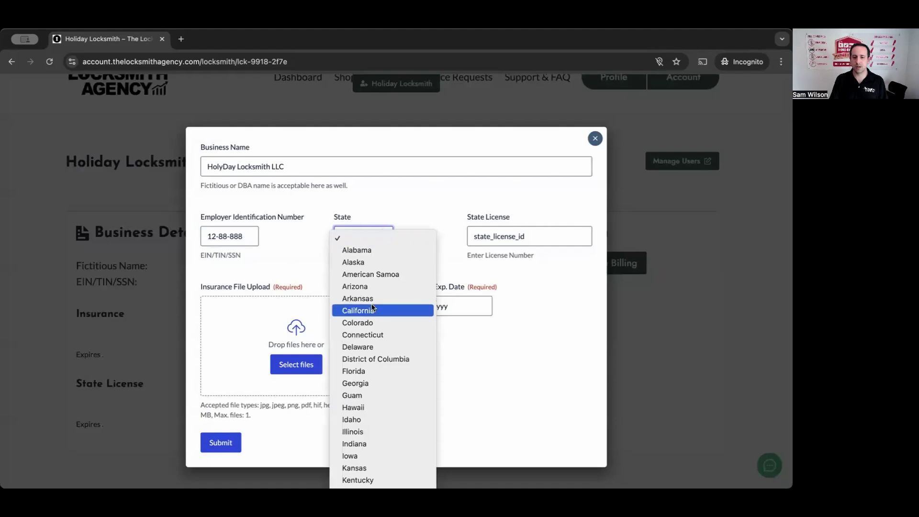
scroll(387, 395, "down", 10)
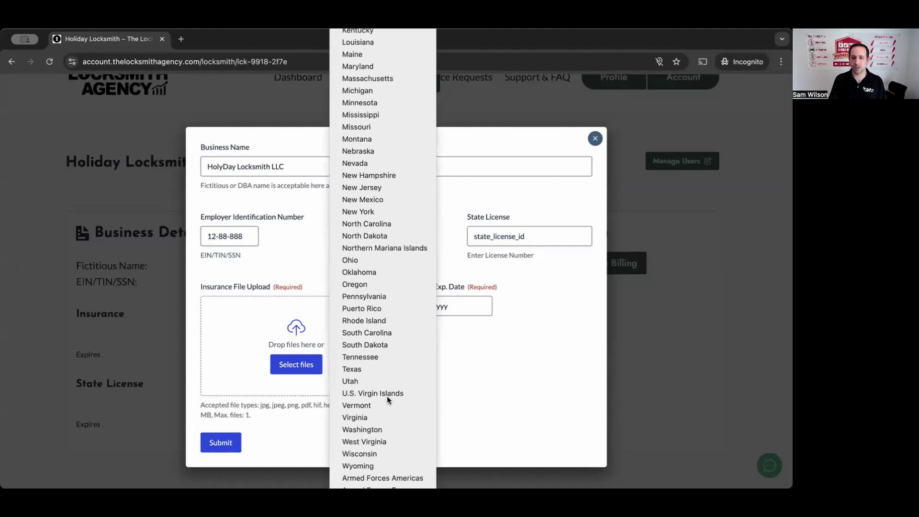
left_click(365, 417)
left_click(429, 267)
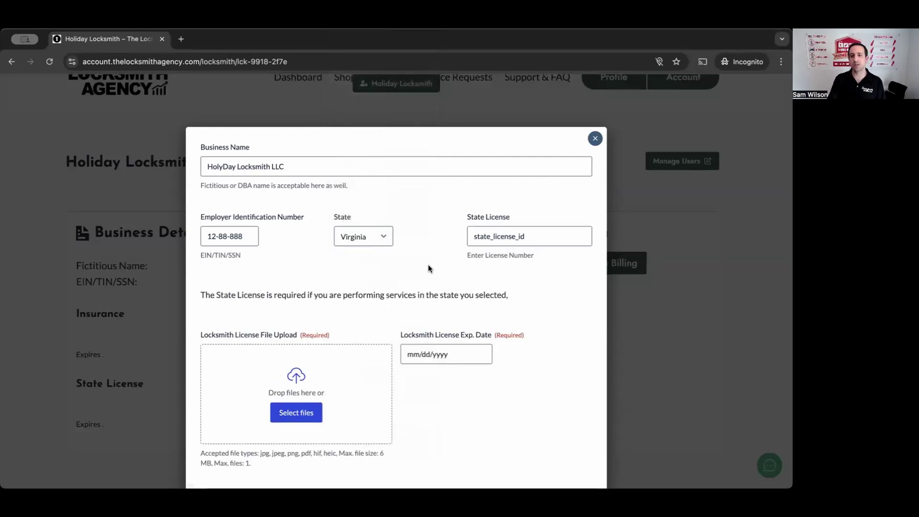
scroll(429, 266, "down", 2)
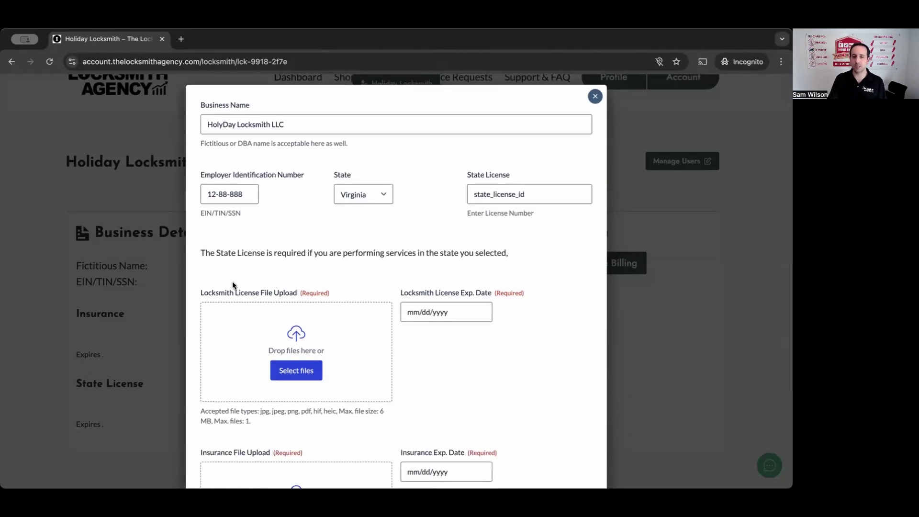
left_click_drag(204, 293, 280, 298)
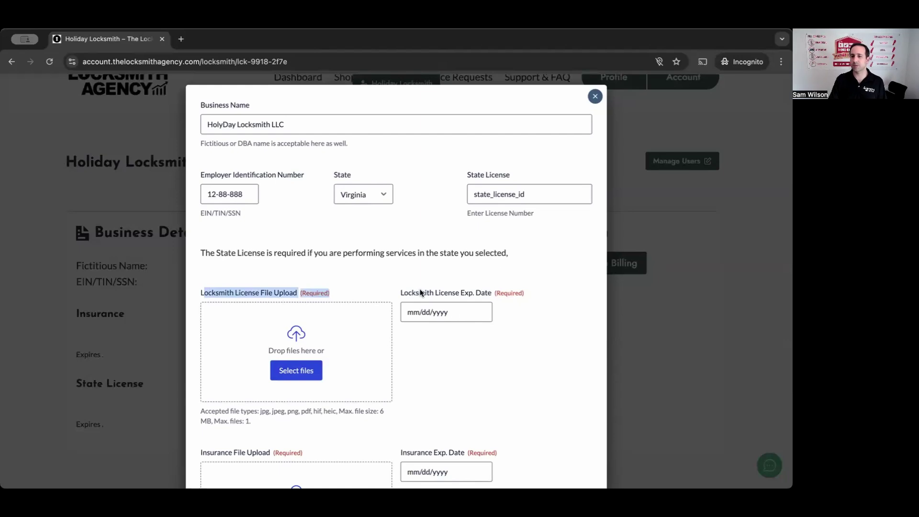
left_click_drag(416, 293, 473, 293)
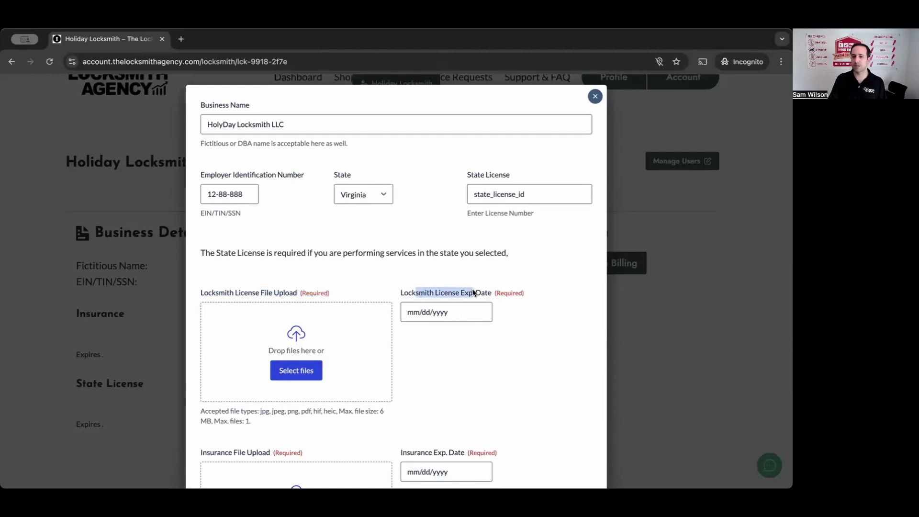
double_click(499, 199)
type("11-3050")
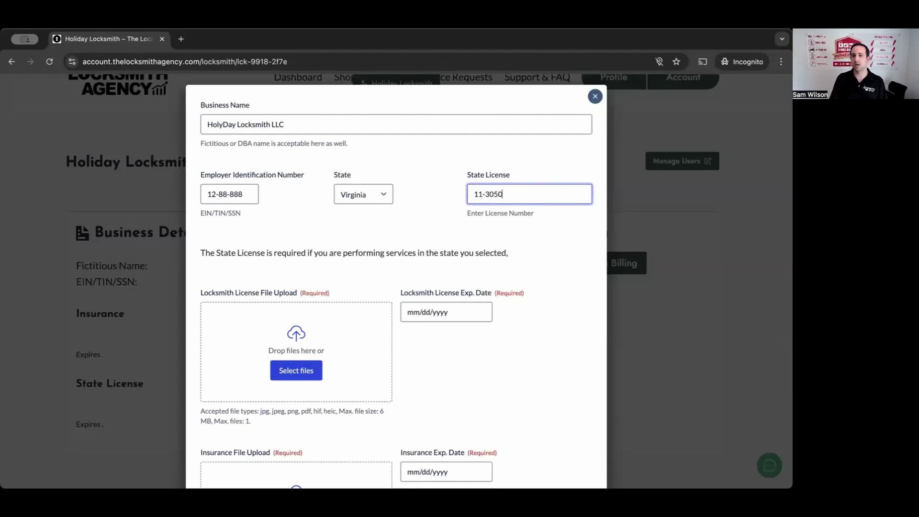
left_click(512, 248)
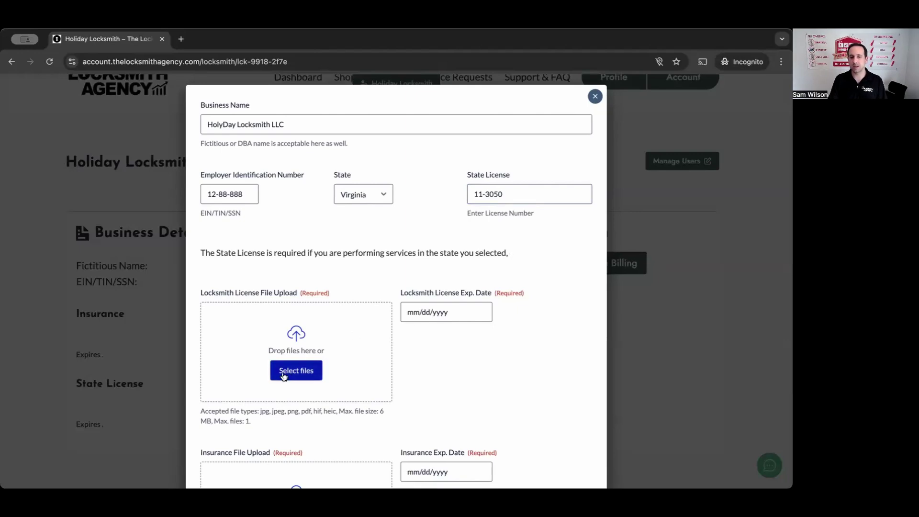
Step: Submit the business details and review the missing-field errors, including license expiration date
scroll(329, 326, "down", 3)
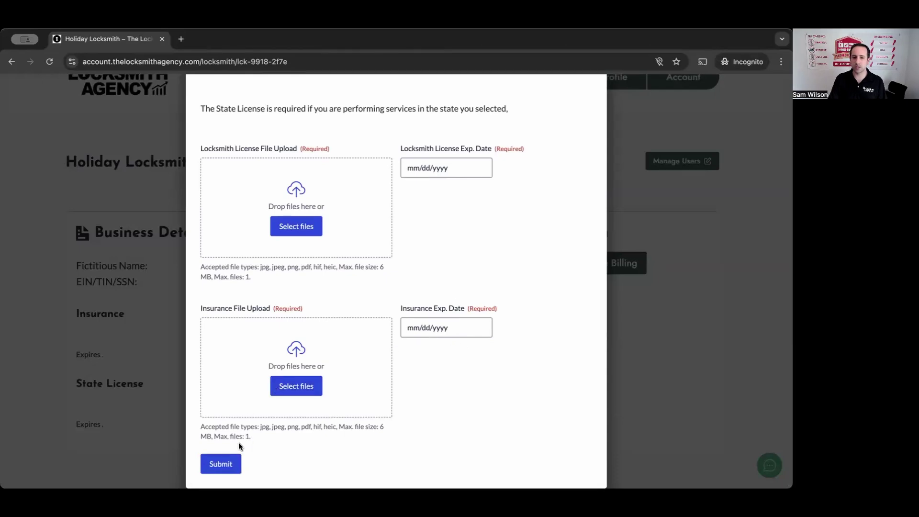
left_click(224, 462)
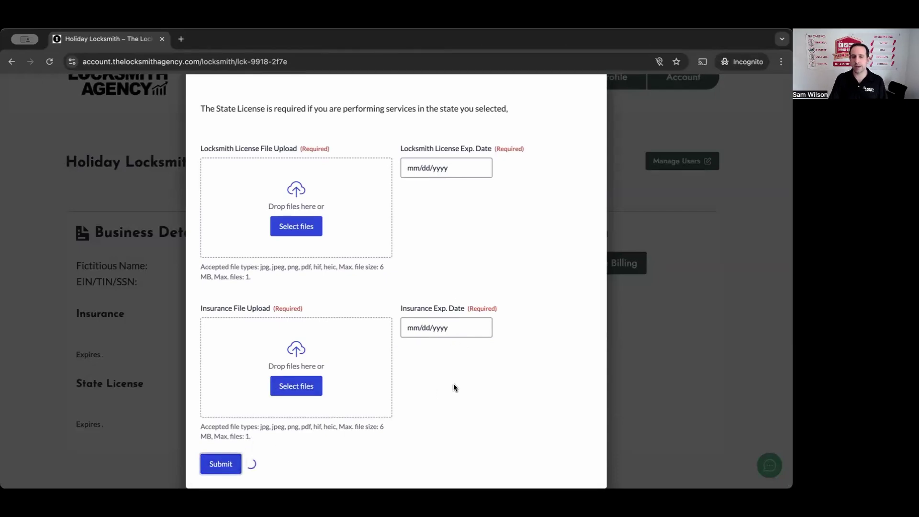
scroll(406, 219, "down", 4)
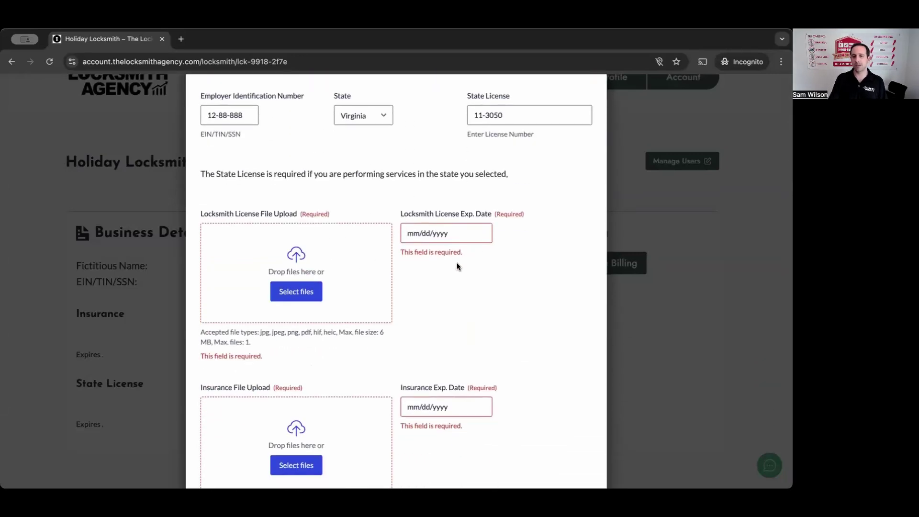
scroll(456, 265, "up", 2)
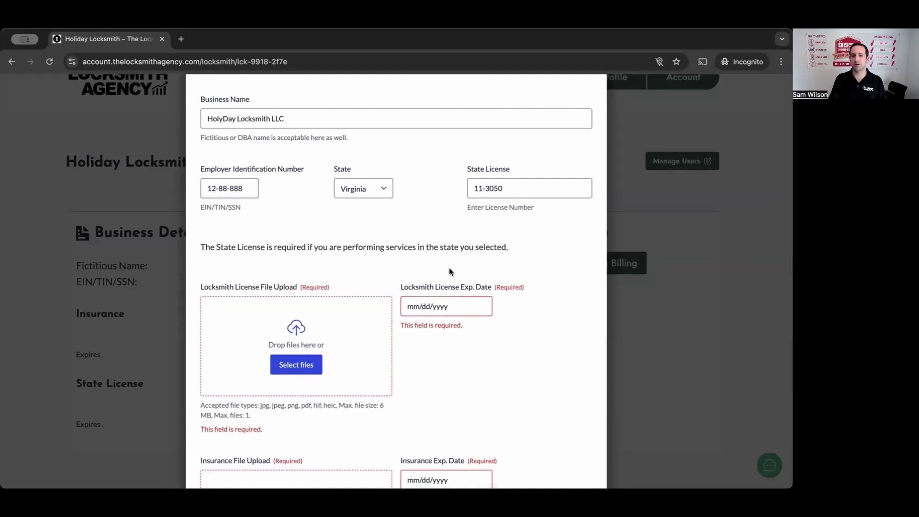
scroll(480, 246, "up", 3)
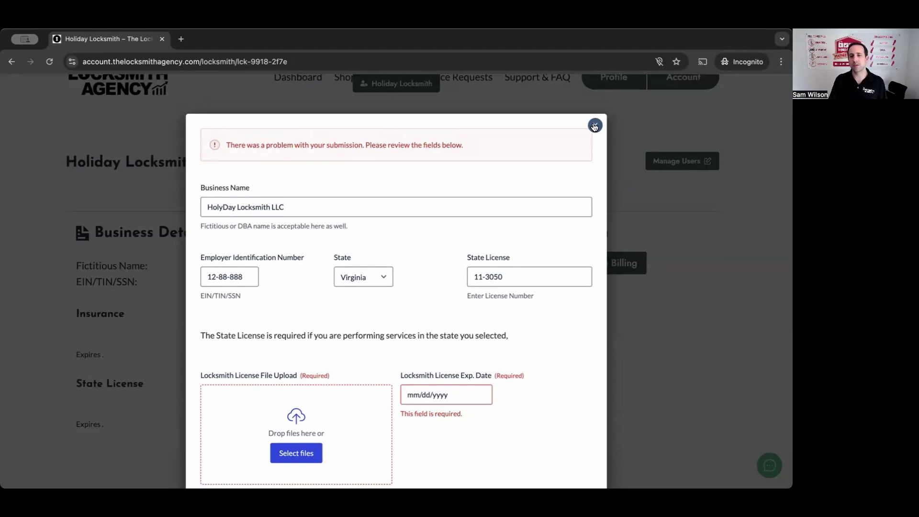
Step: Close the business details form and bring up the Manage Users panel
left_click(595, 126)
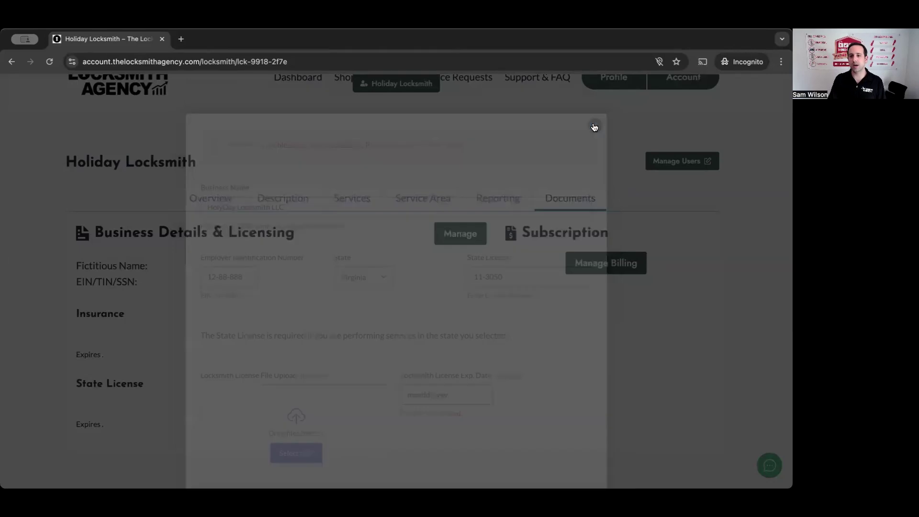
scroll(636, 211, "up", 2)
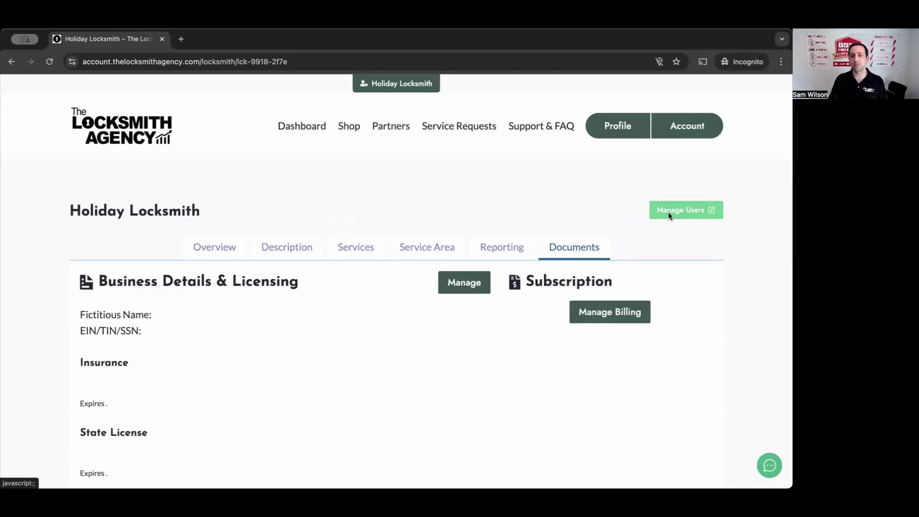
left_click(683, 212)
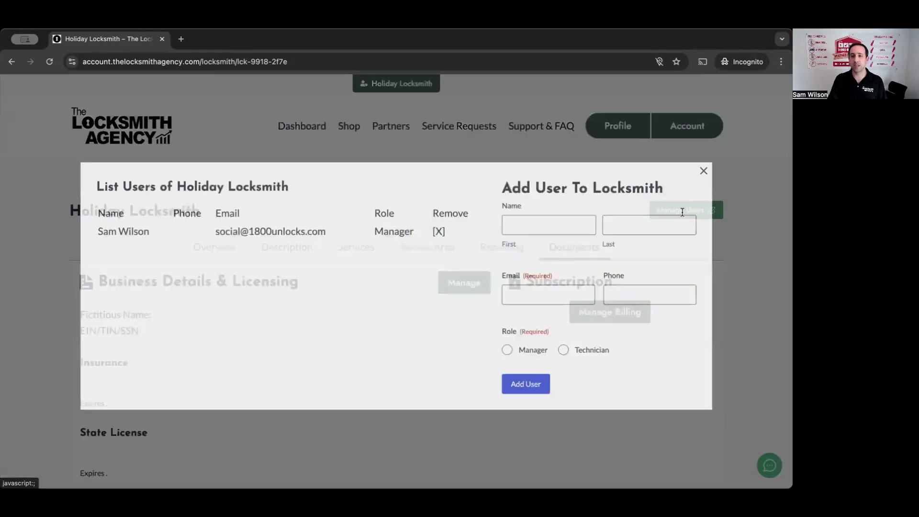
Step: Enter the new user's first name, last name and e-mail address
left_click(543, 216)
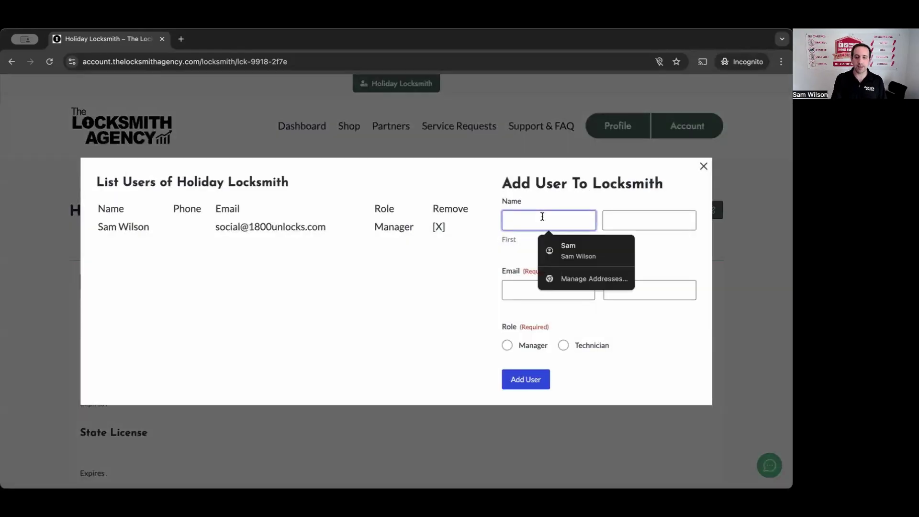
type("Tech")
key("Tab")
type("One")
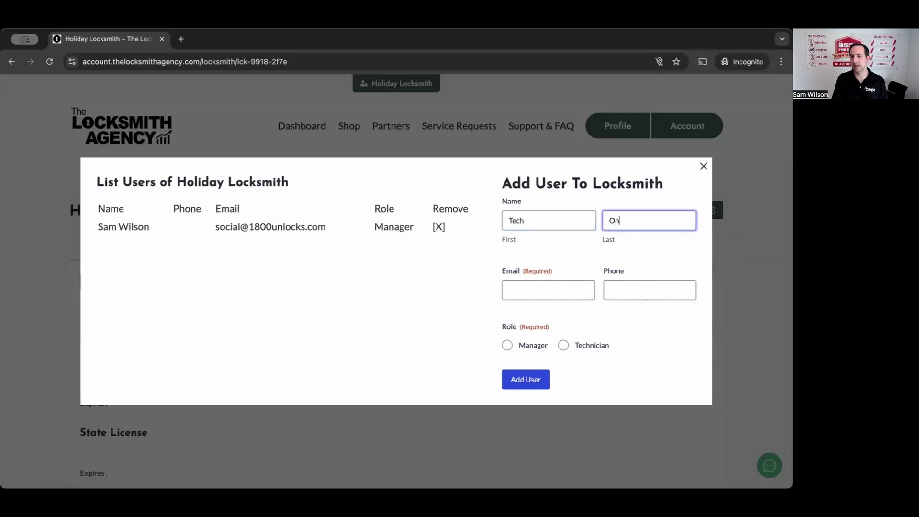
left_click(555, 287)
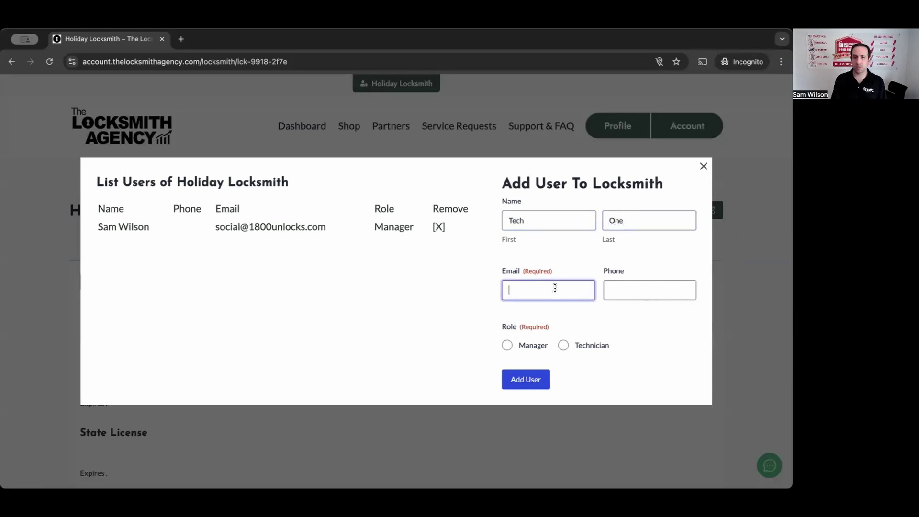
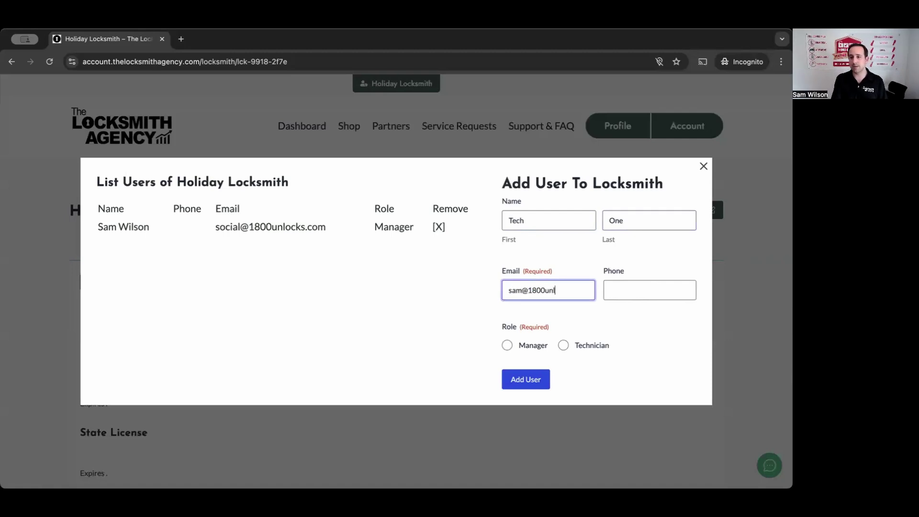
Step: Autofill the phone from the saved suggestion, set the role to Manager, and add the user
left_click(650, 290)
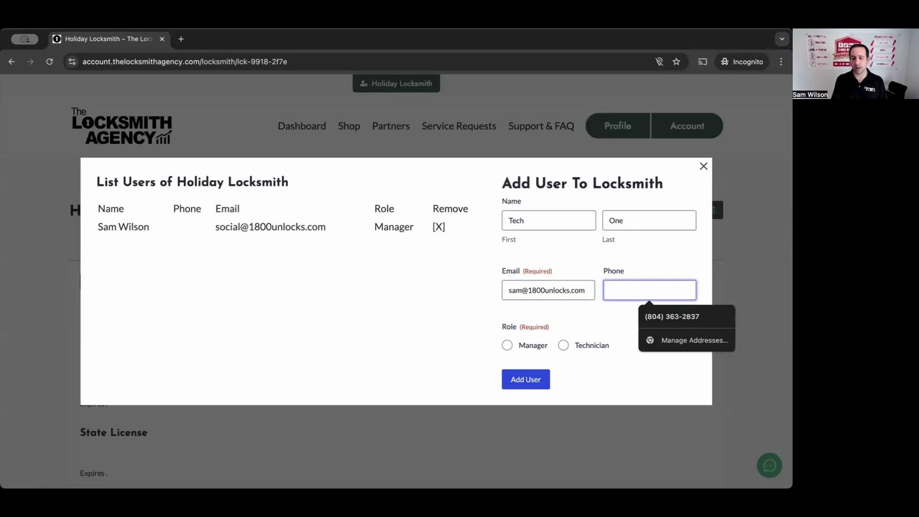
left_click(672, 316)
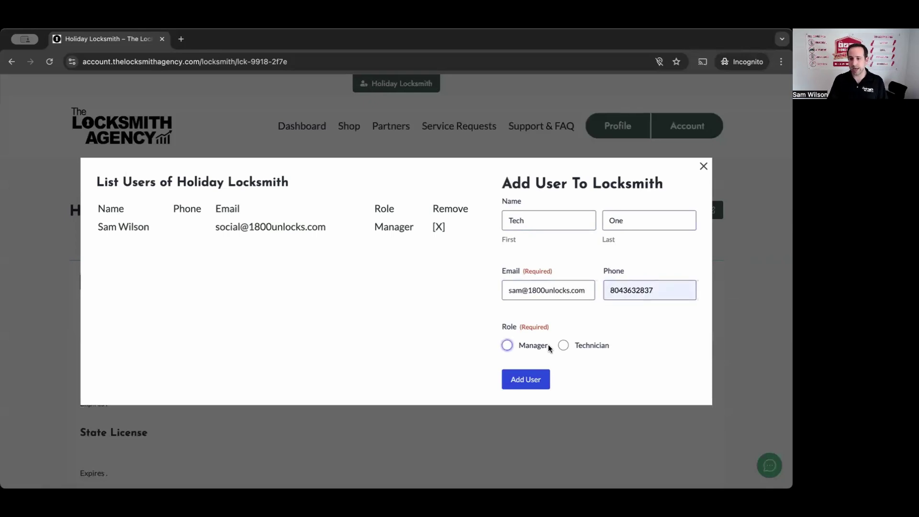
left_click(563, 347)
left_click(508, 345)
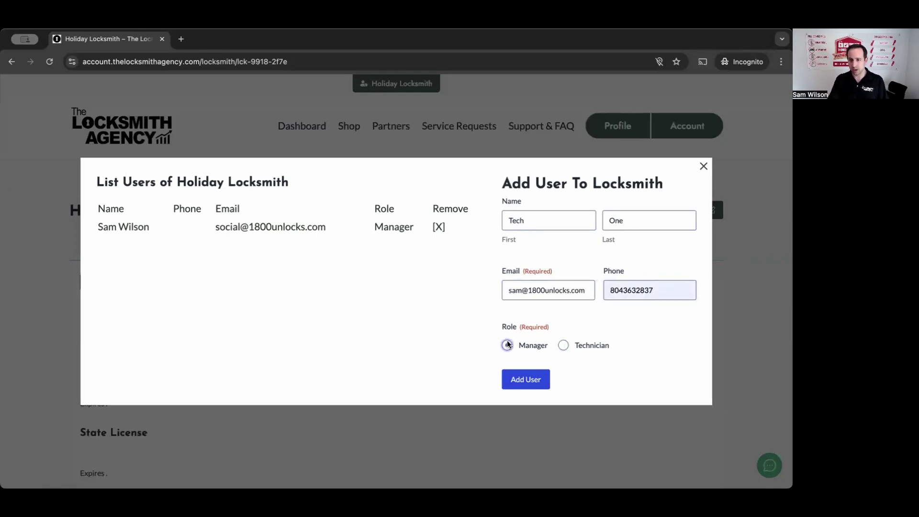
left_click(524, 382)
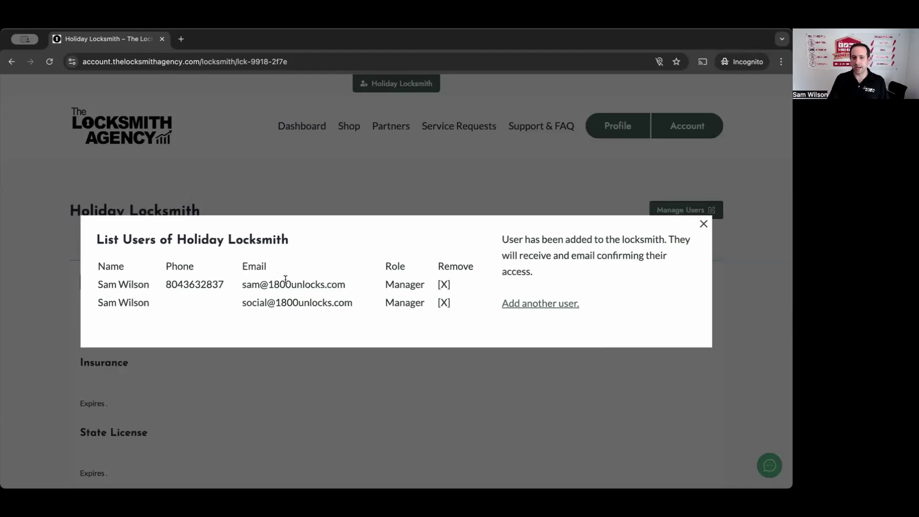
Step: Check the newly added Manager row in the user list, then close the List Users modal
left_click_drag(104, 301, 326, 287)
left_click(326, 287)
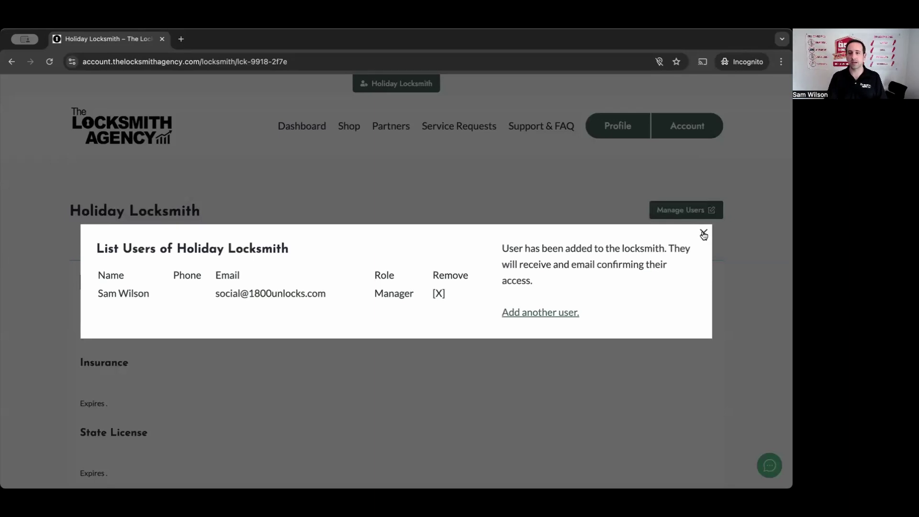
left_click(704, 234)
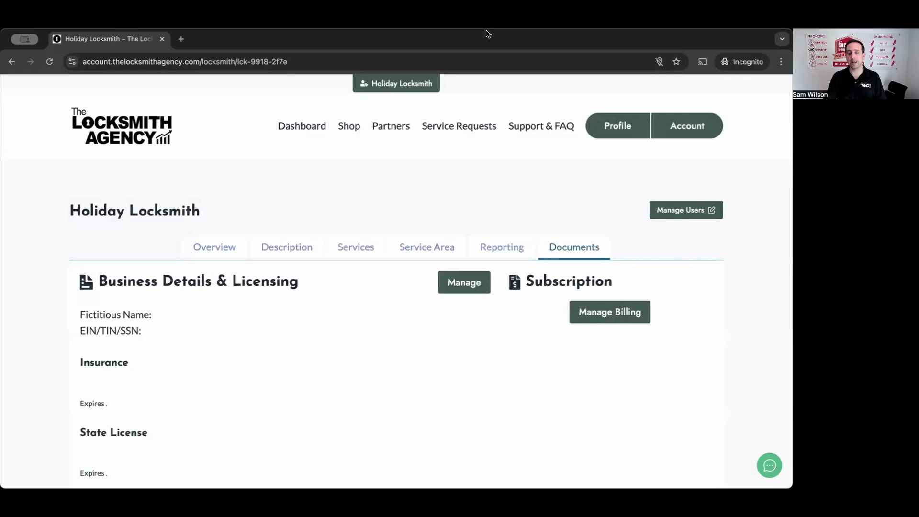